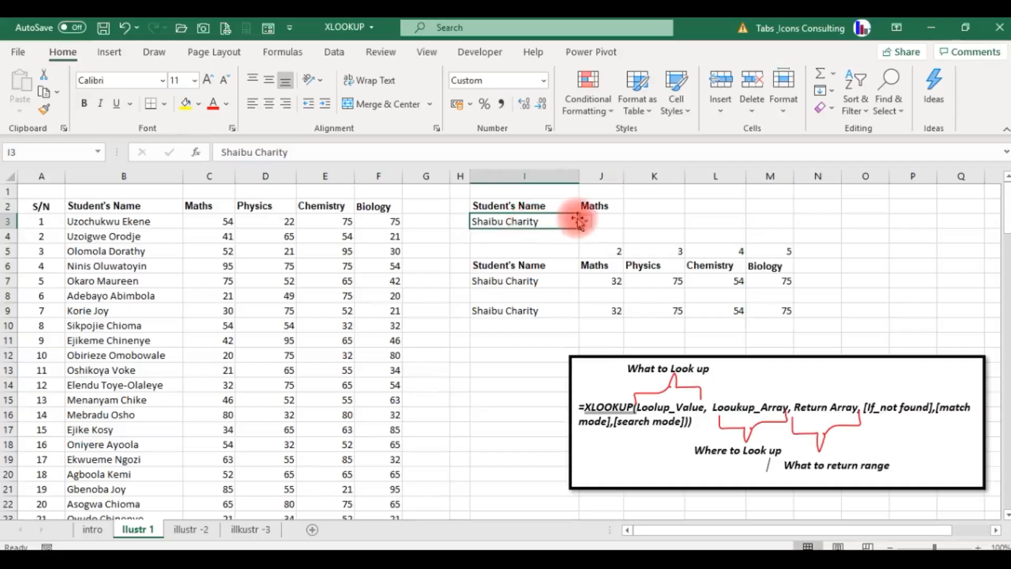
Start an XLOOKUP formula in J3 with I3 as the lookup value and the student names B3:B130 as the lookup array.
left_click(600, 217)
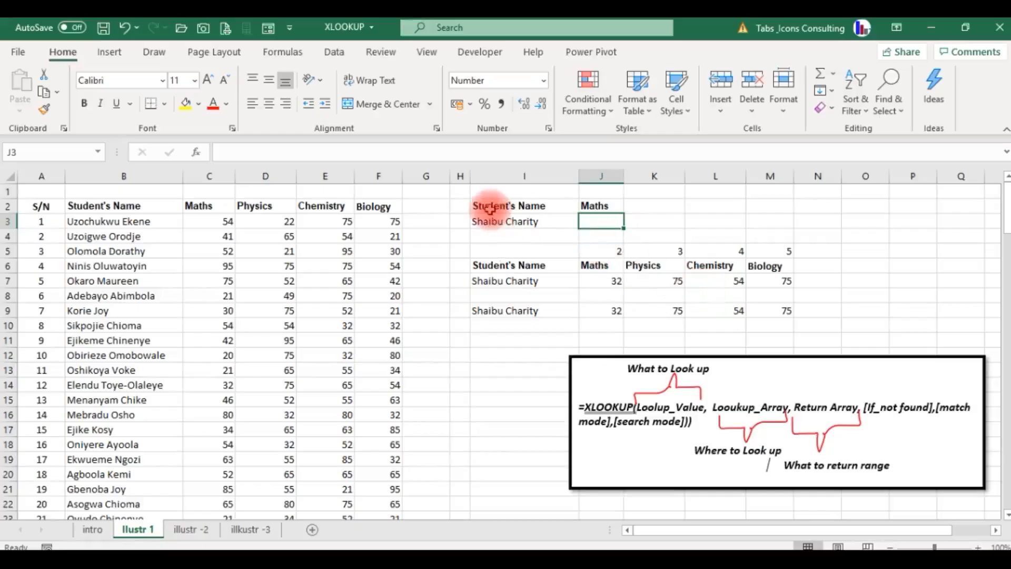
left_click(128, 235)
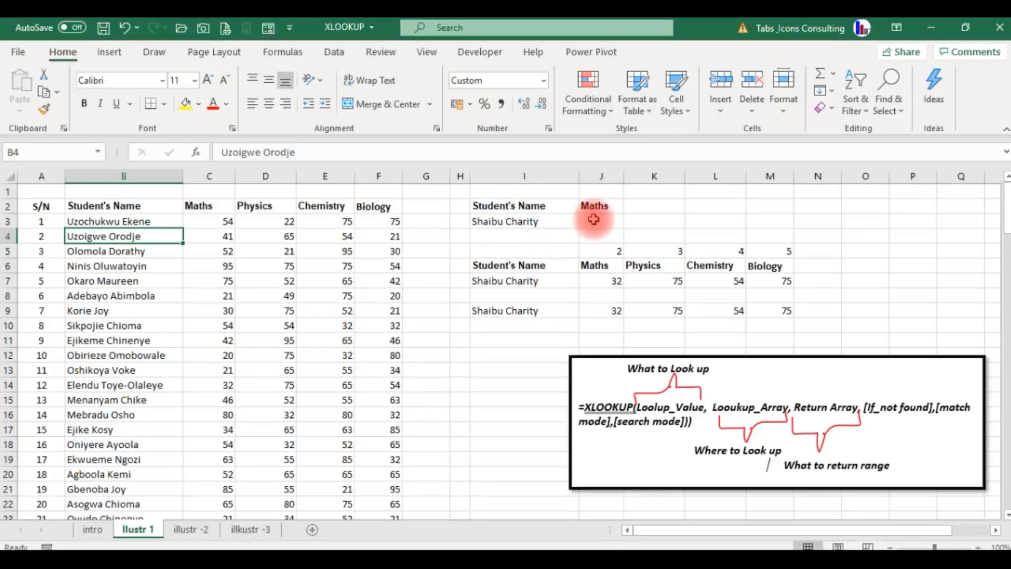
left_click(594, 219)
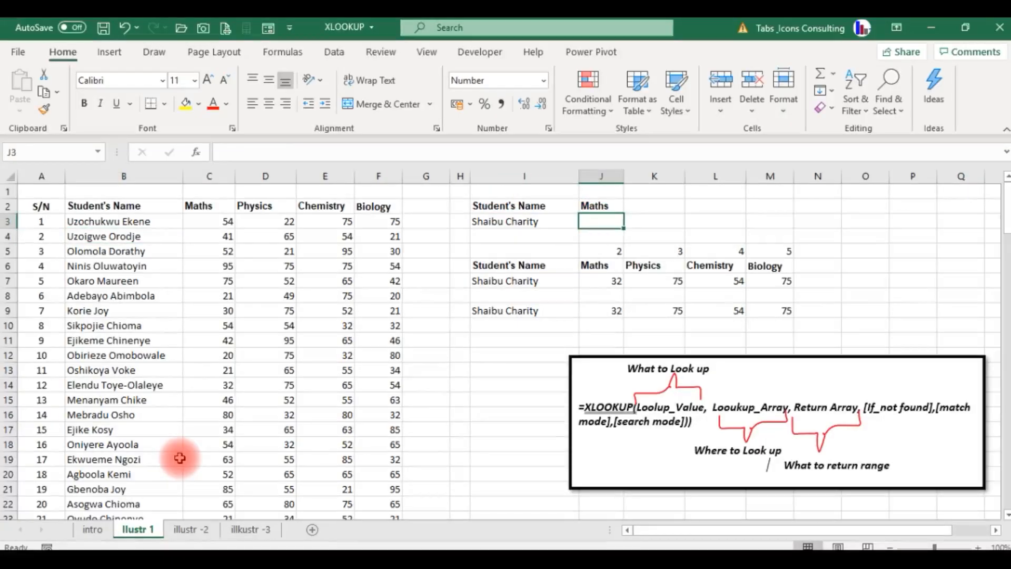
type("=xloo")
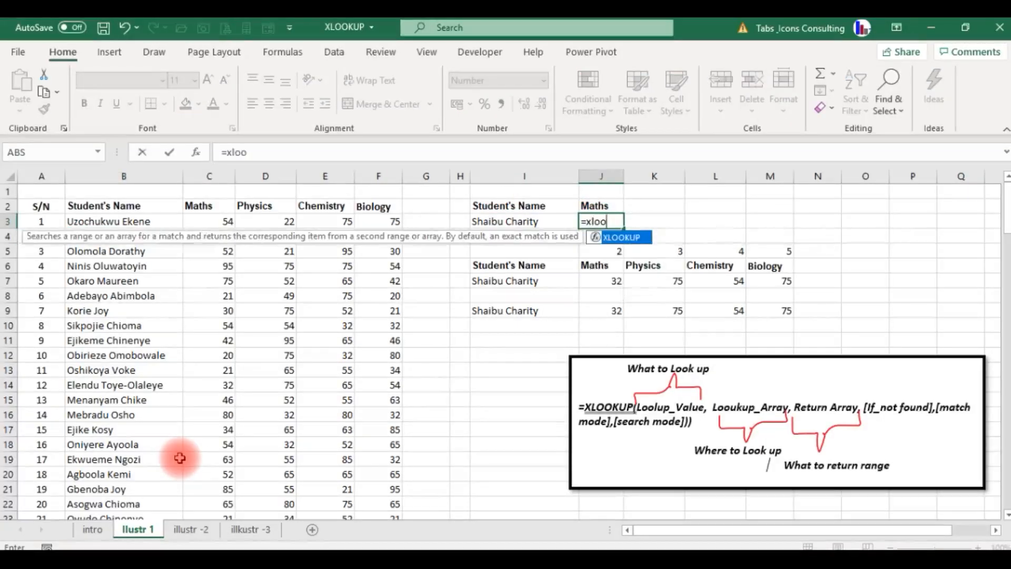
key("Tab")
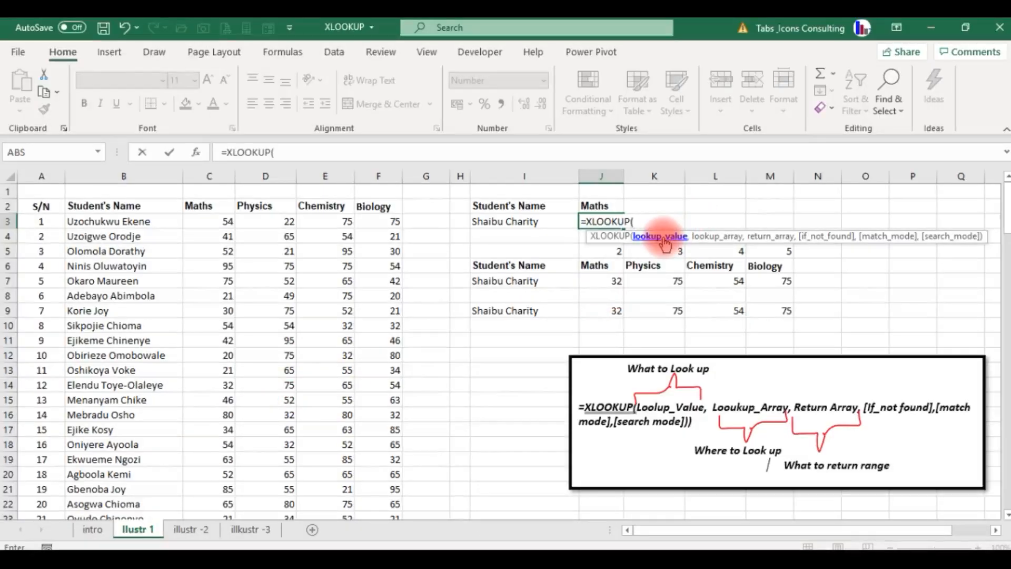
left_click(512, 224)
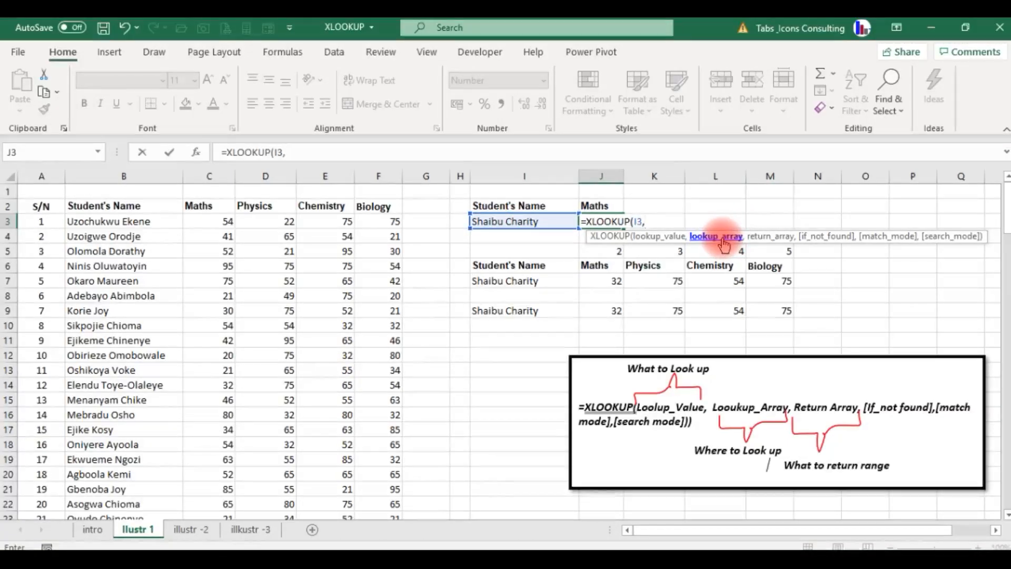
left_click(126, 222)
key("ctrl+shift+Down")
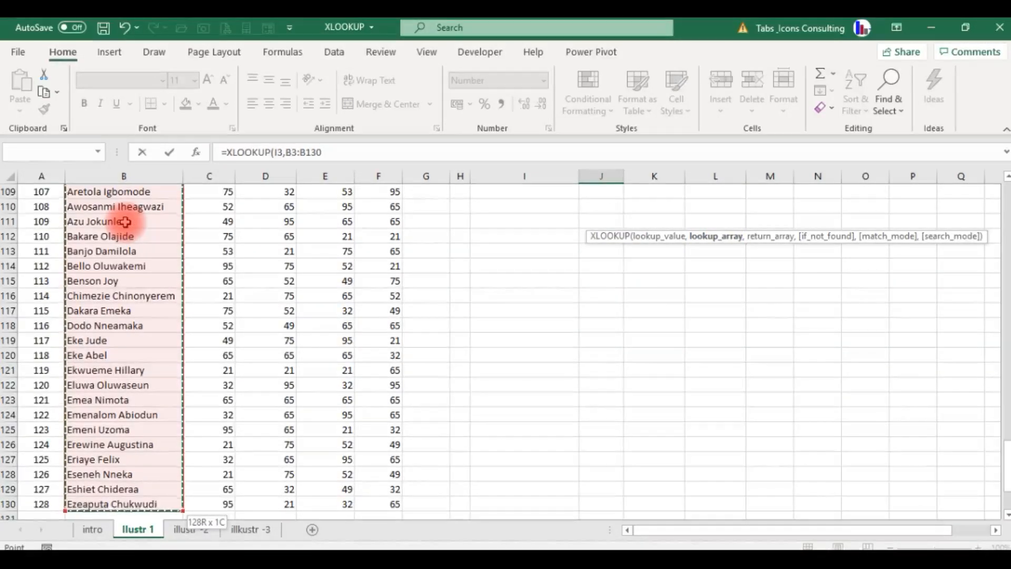
type(",")
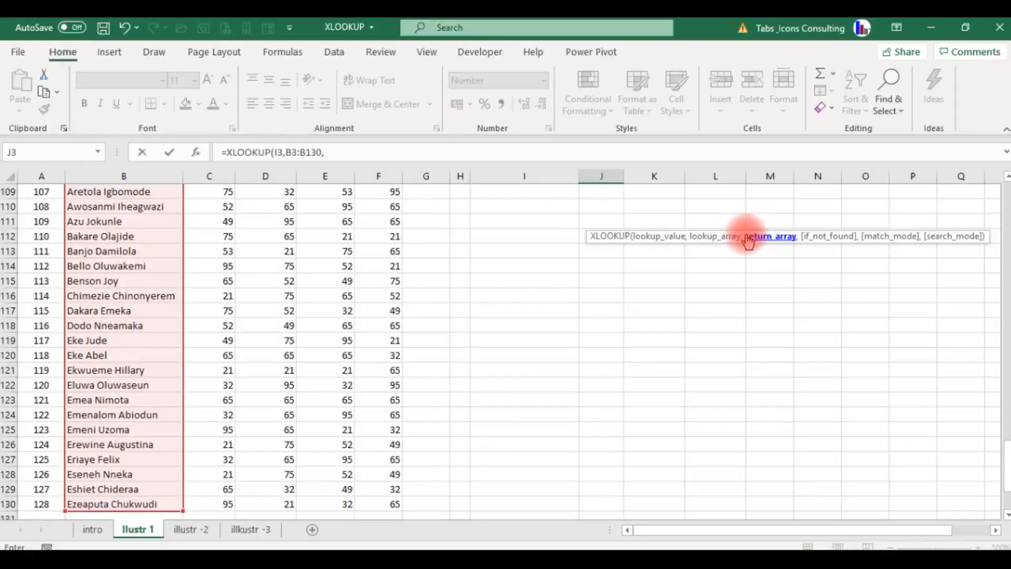
Complete the J3 formula with the Maths scores C3:C130 as the return array.
left_click_drag(1006, 463, 1005, 189)
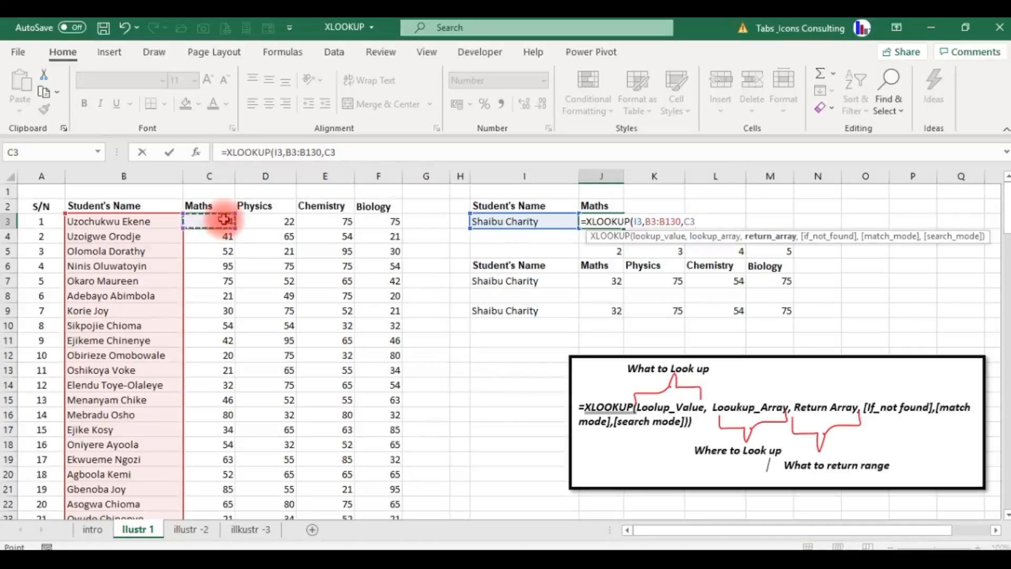
key("ctrl+shift+Down")
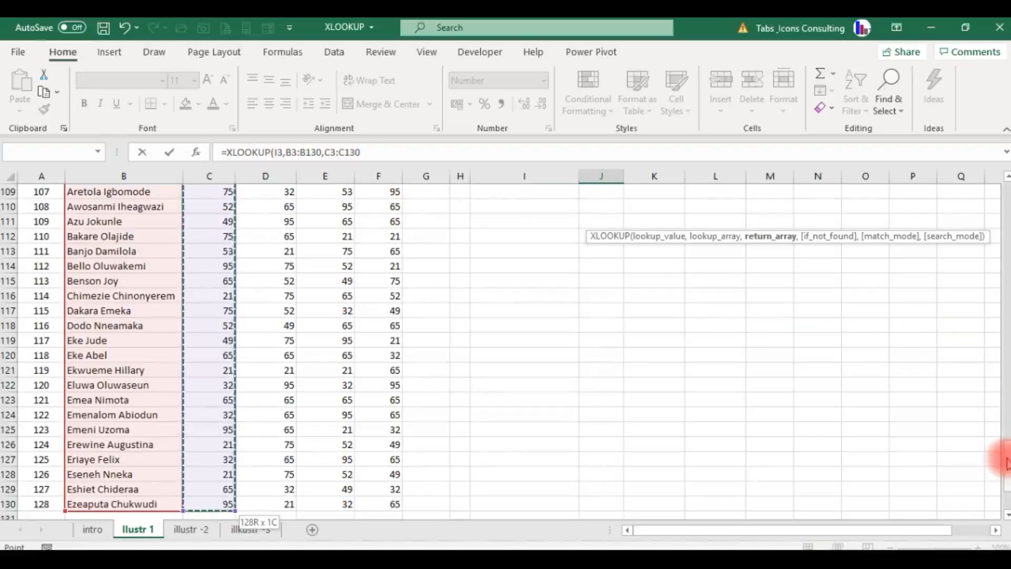
left_click_drag(1007, 463, 1007, 204)
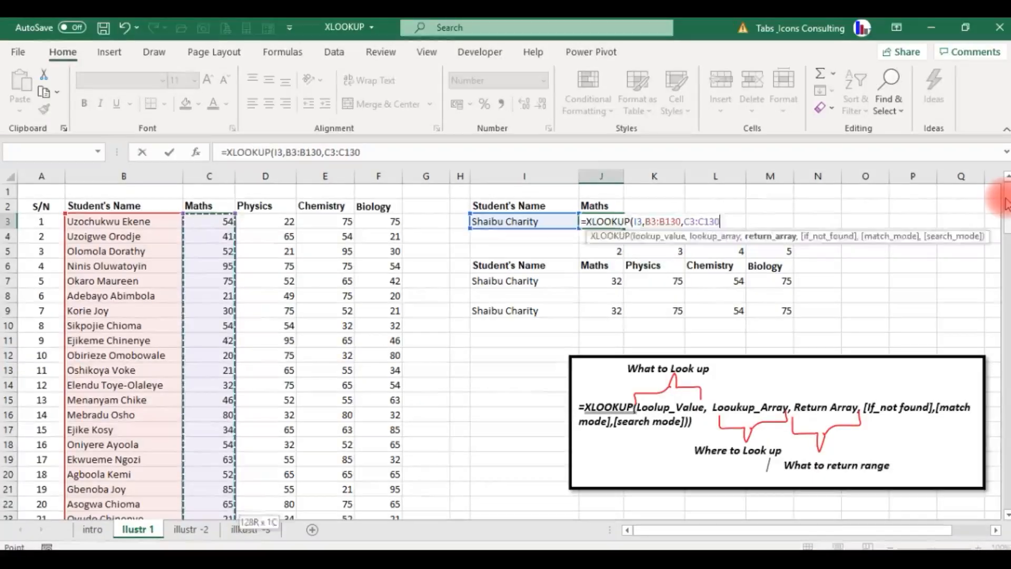
key("Return")
Choose different students from the list in I3 to test the Maths lookup.
key("Up")
key("Left")
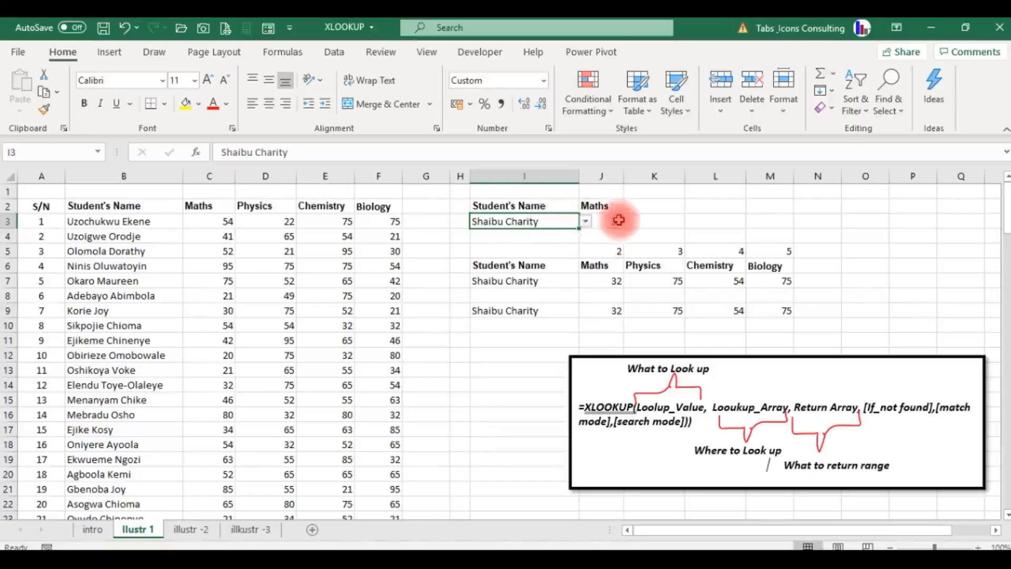
left_click(586, 222)
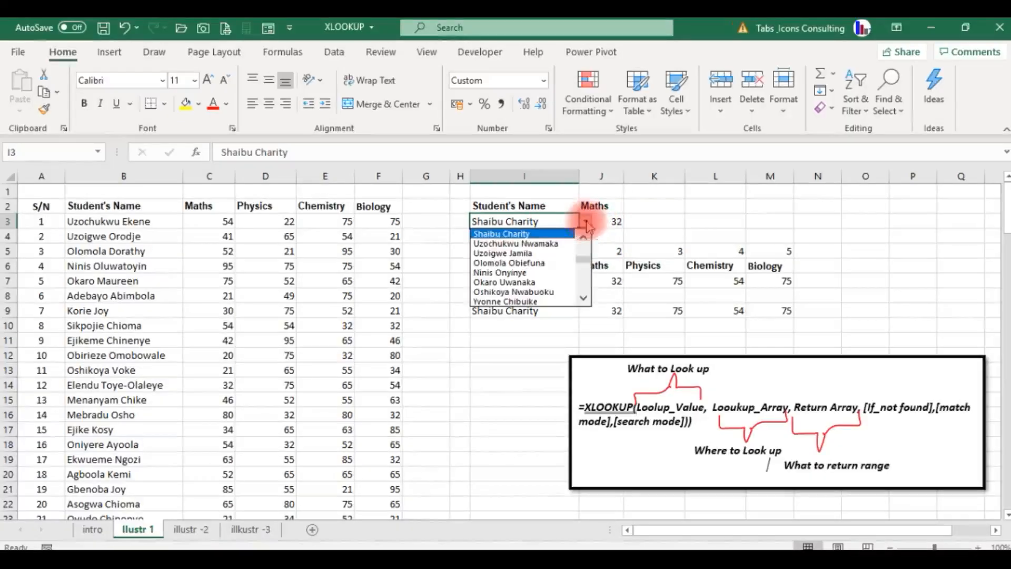
left_click(576, 232)
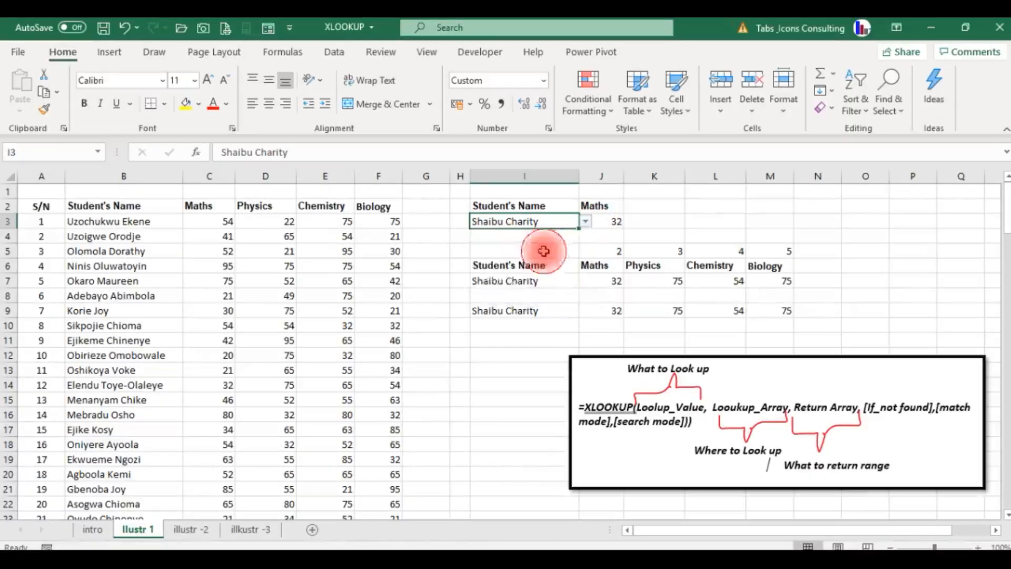
left_click(585, 222)
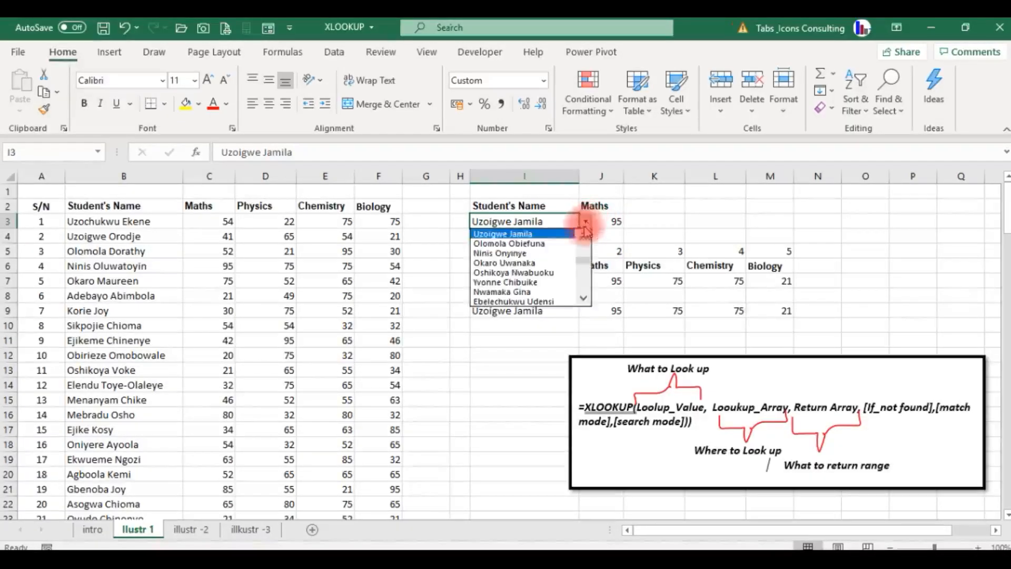
left_click(553, 273)
Clear the existing subject score results in J7:M9 of the lower lookup tables.
left_click(578, 286)
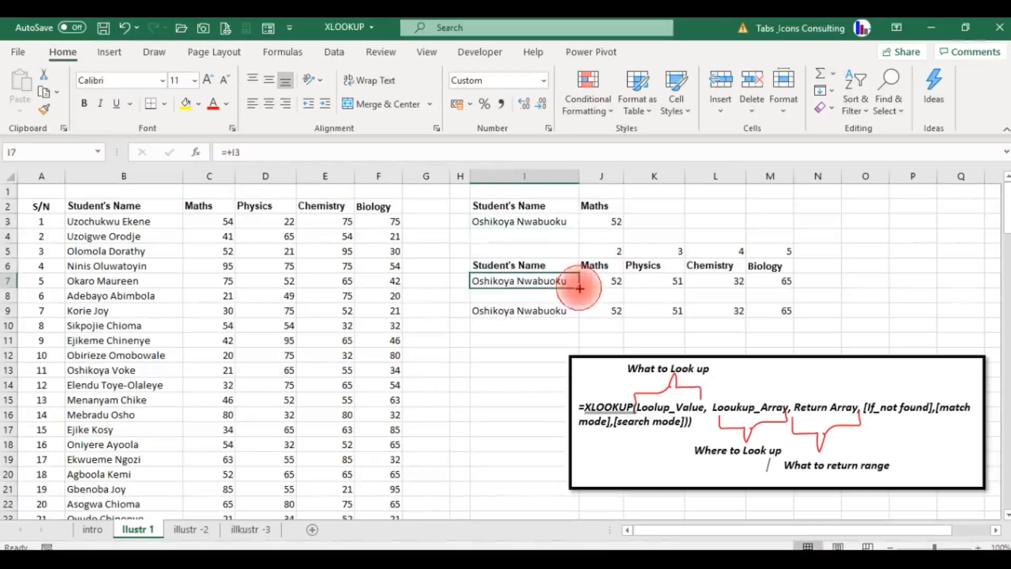
key("Right")
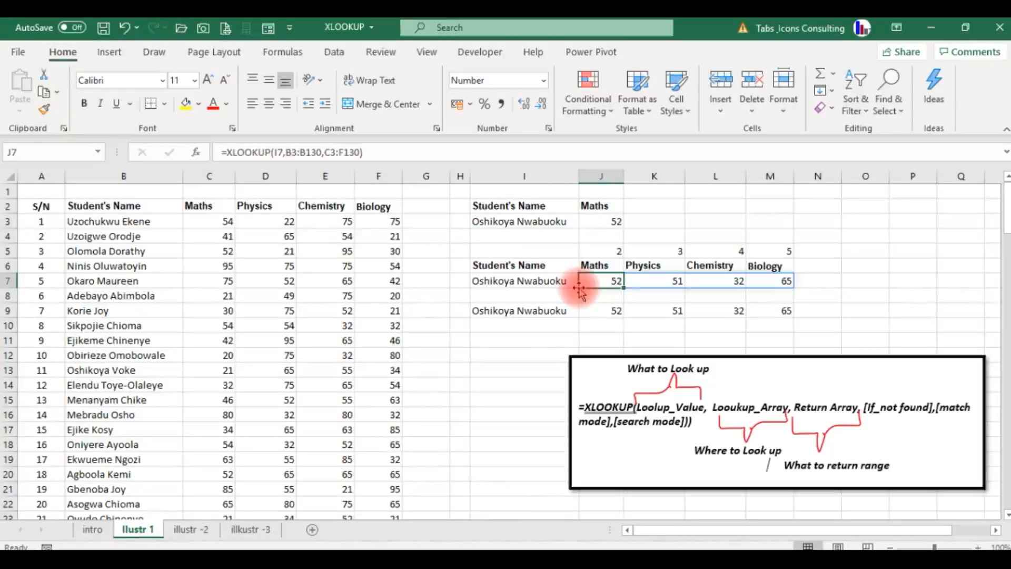
key("shift+Right")
key("shift+Down")
key("shift+Right")
key("shift+Right")
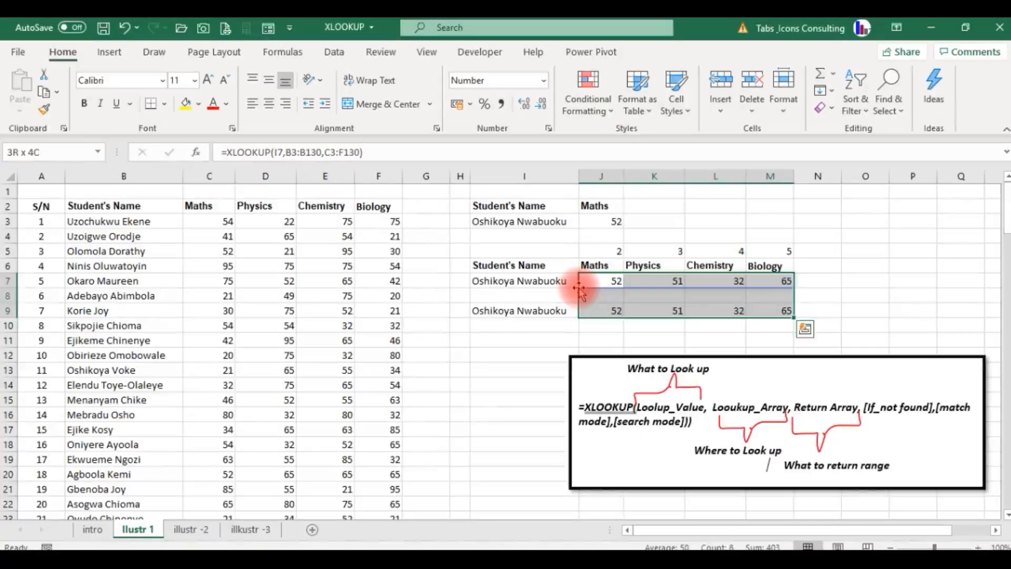
key("Delete")
Delete the column index numbers in J5:M5 above the subject headings.
key("Up")
key("Up")
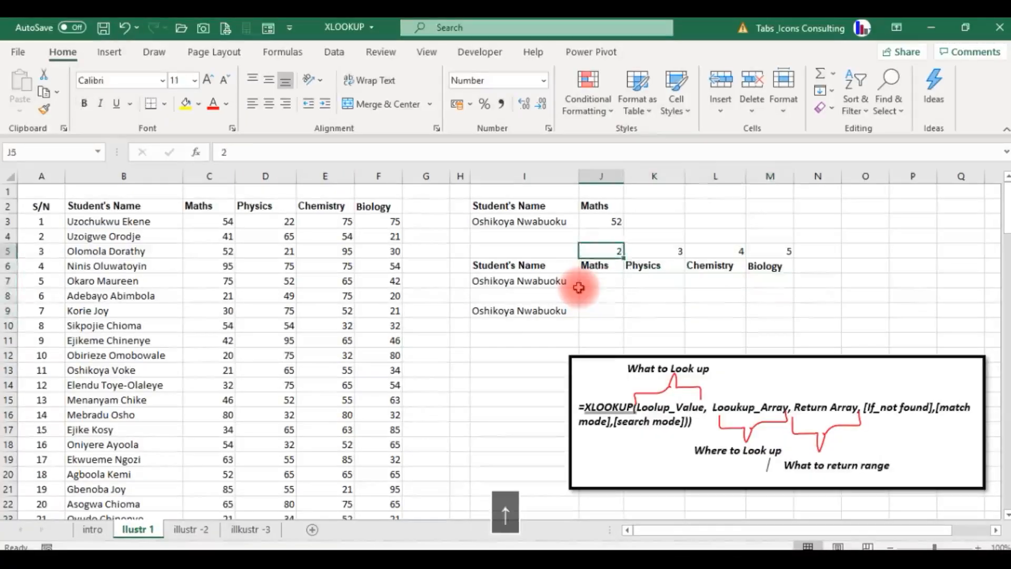
key("shift+Right")
key("shift+Right")
key("shift+Right")
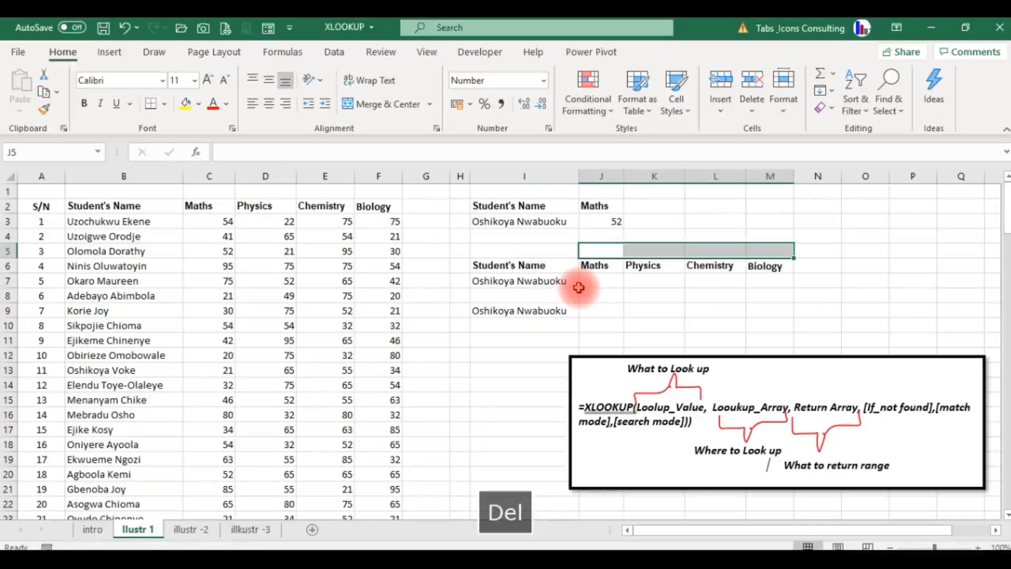
Select another student's name from the list in I3.
left_click(577, 222)
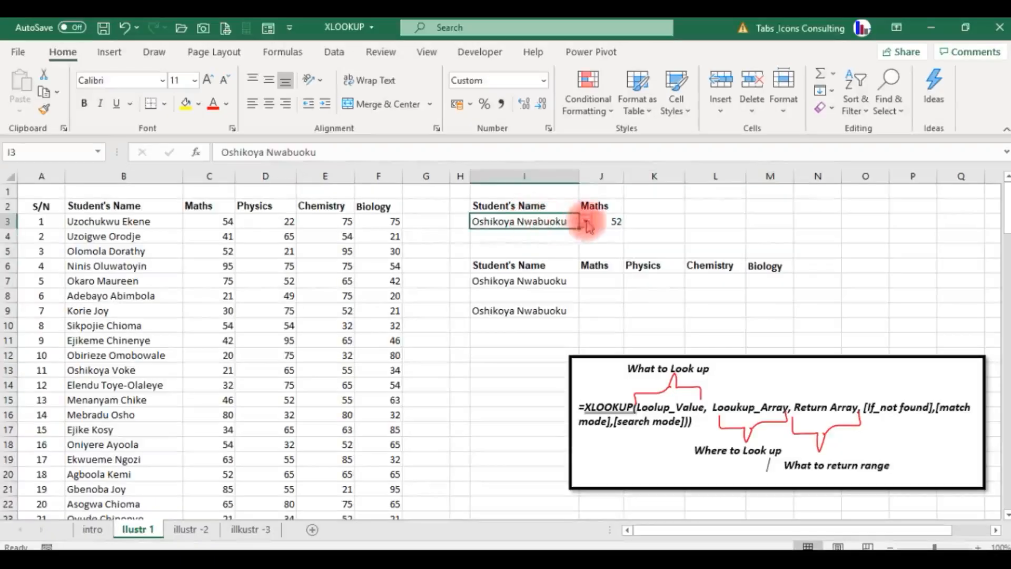
left_click(586, 222)
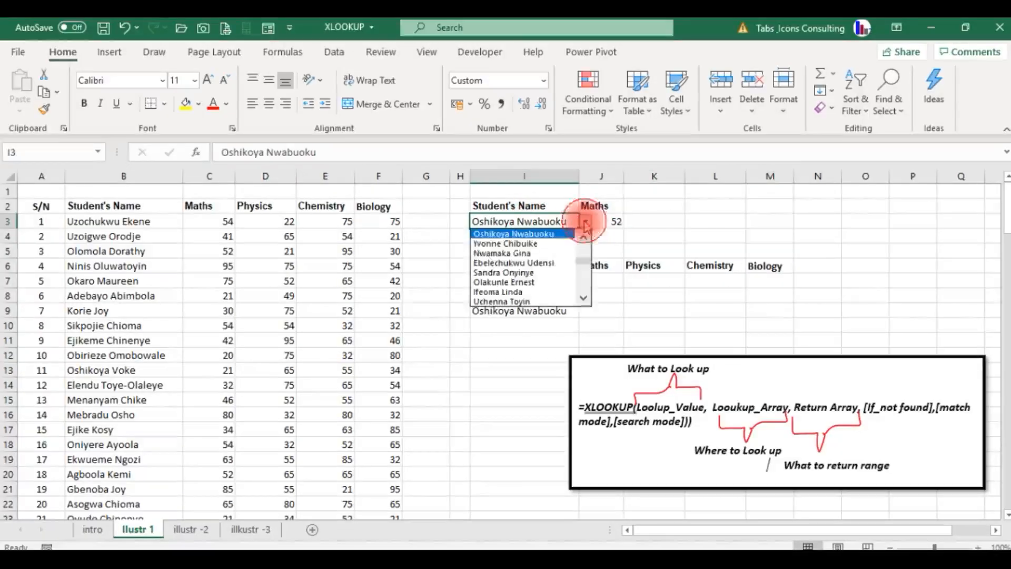
left_click(548, 264)
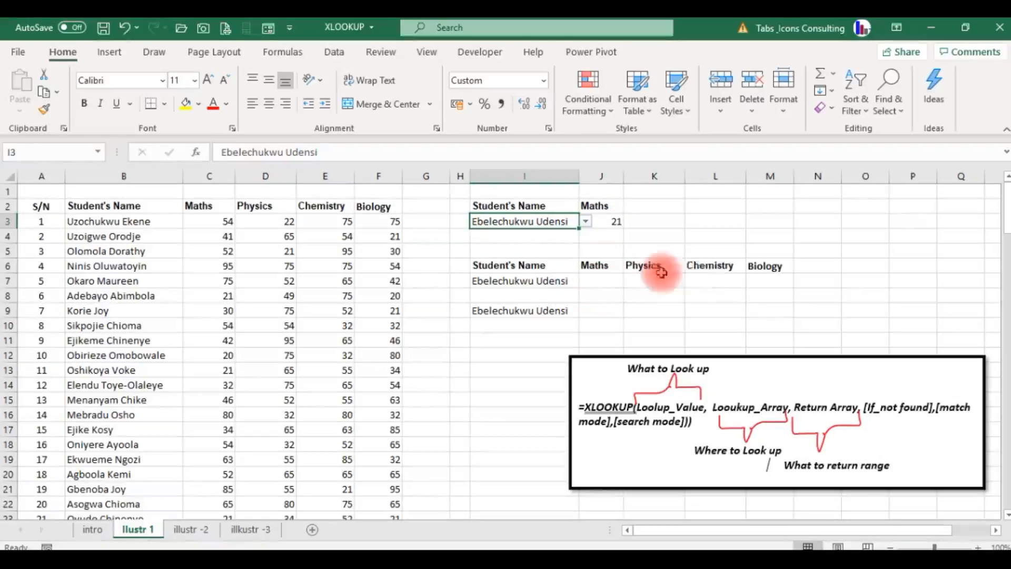
Start an XLOOKUP formula in J7 with I7 as the lookup value and B3:B130 as the lookup array.
left_click(589, 283)
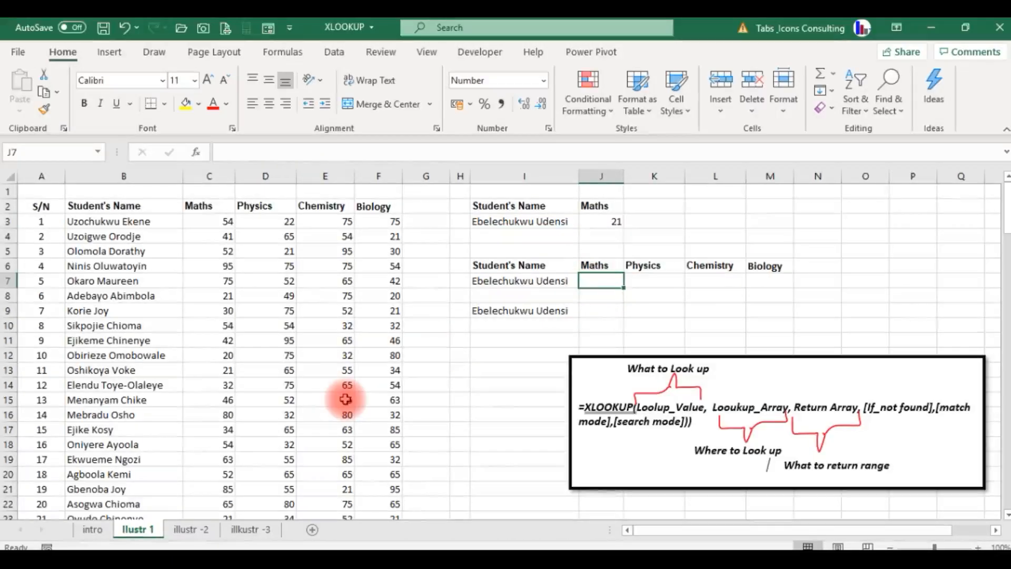
type("=x")
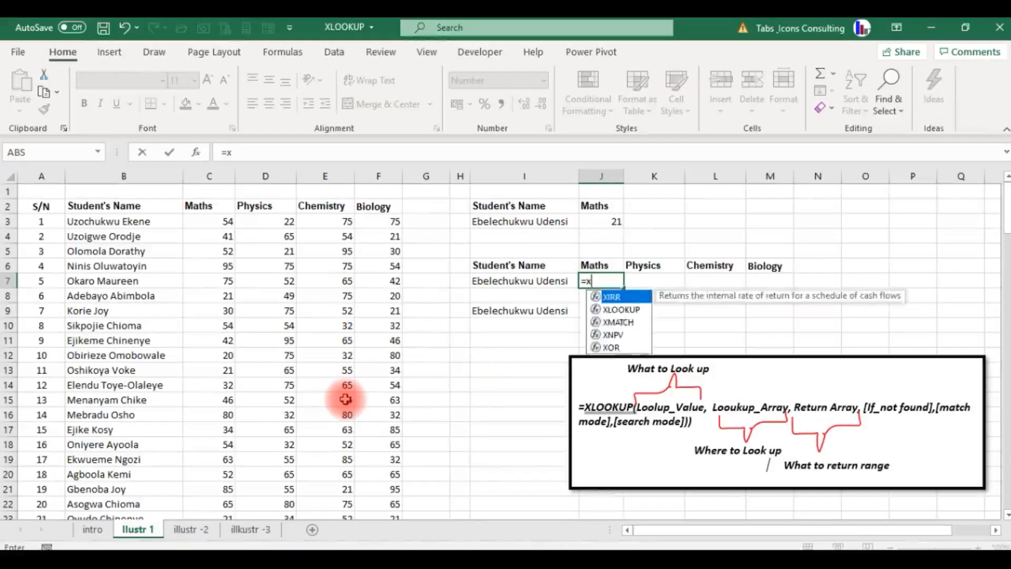
type("loo")
key("Tab")
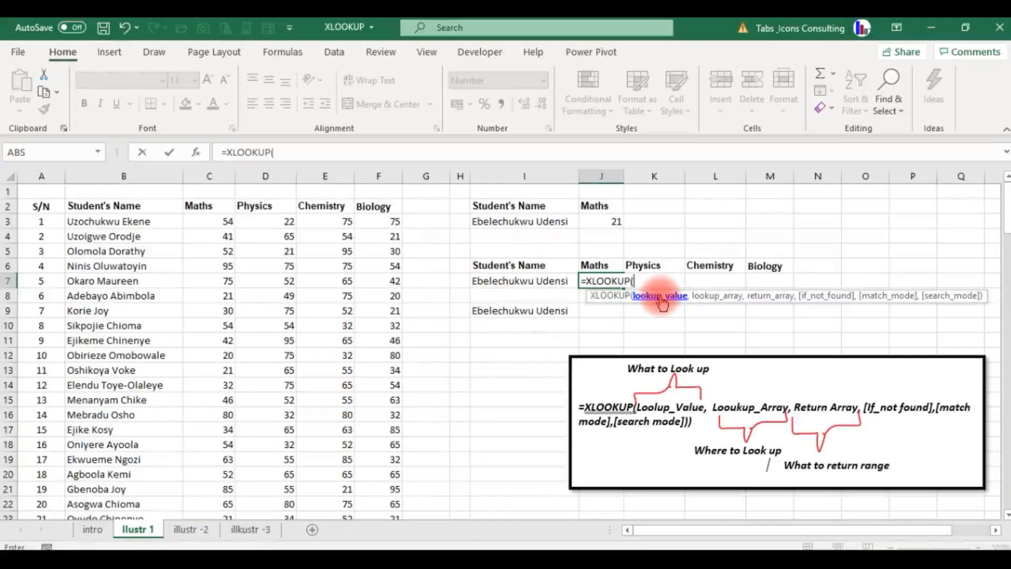
left_click(533, 284)
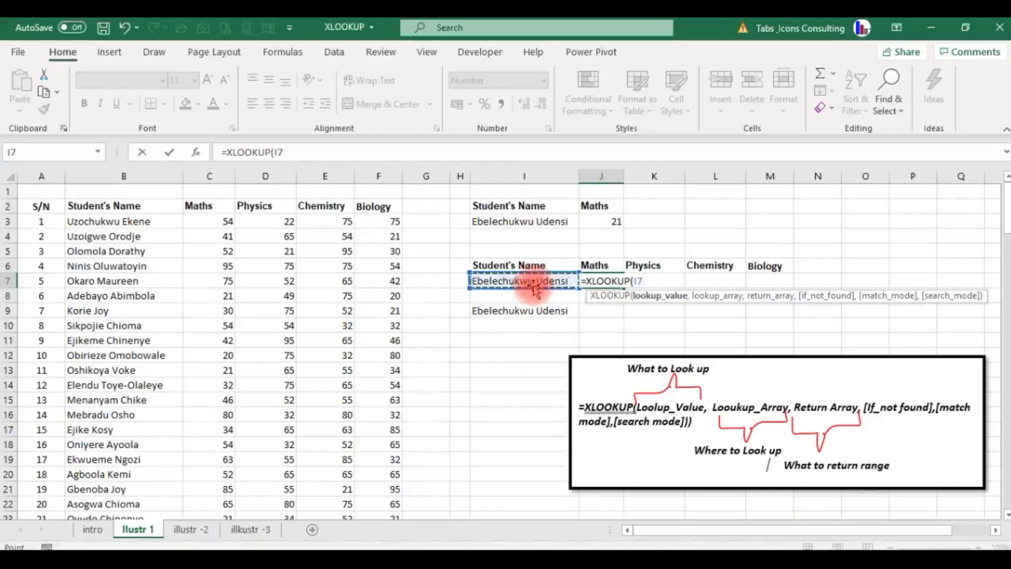
type(",")
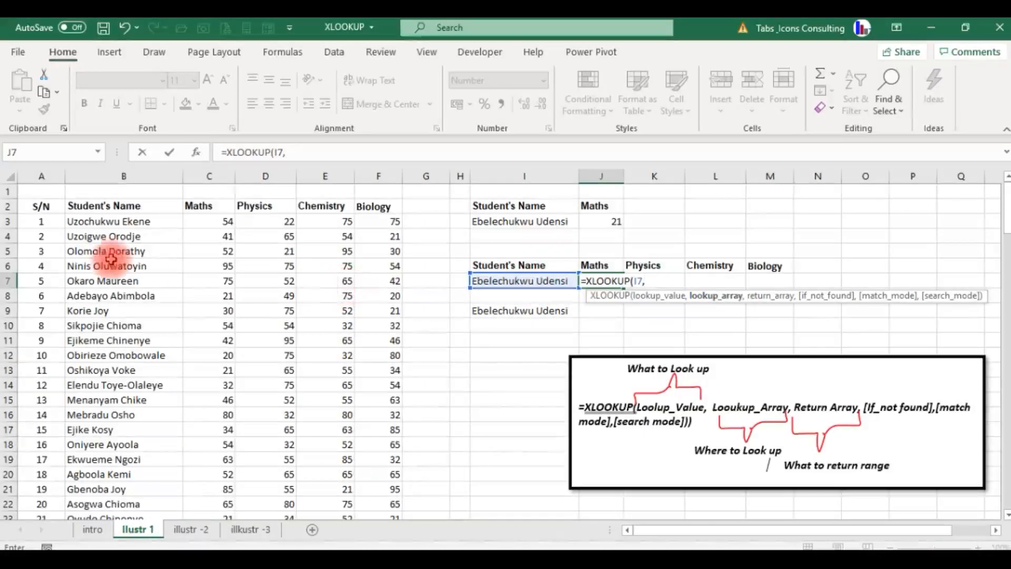
left_click(103, 221)
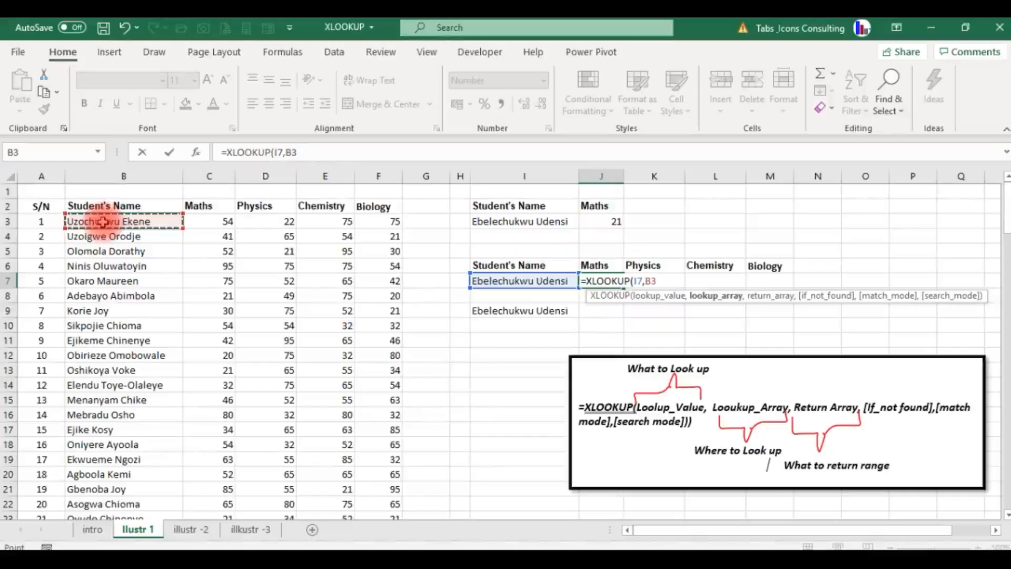
key("ctrl+shift+Down")
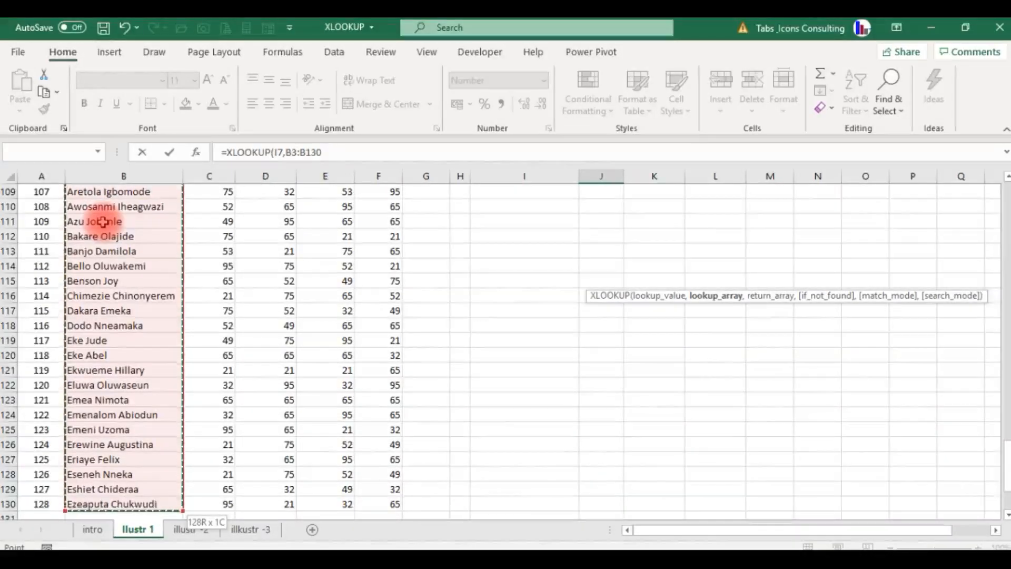
type(",")
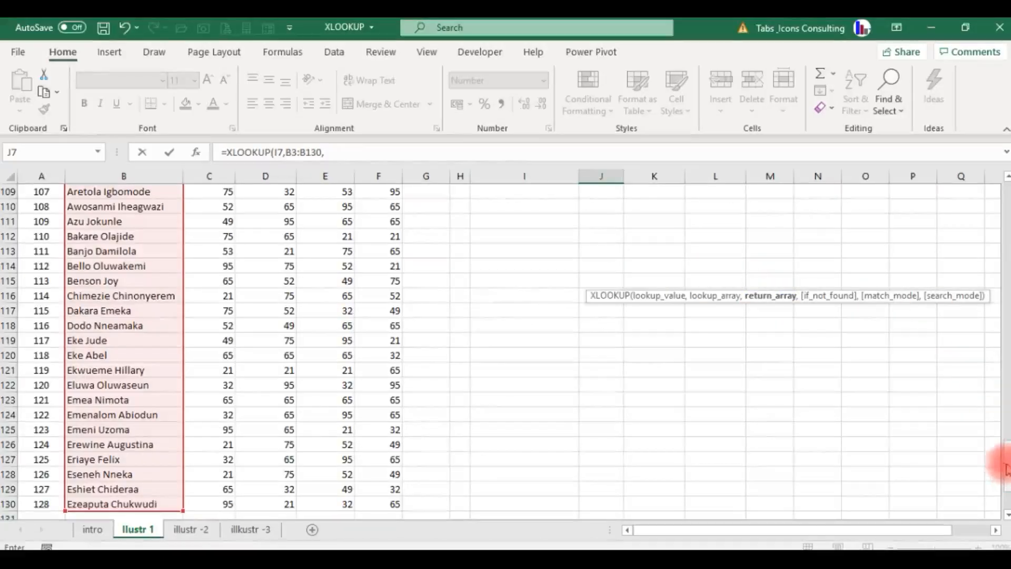
Complete the XLOOKUP formula in J7 with C3:F130 as the return array so it covers all four subjects.
left_click_drag(1003, 466, 1006, 192)
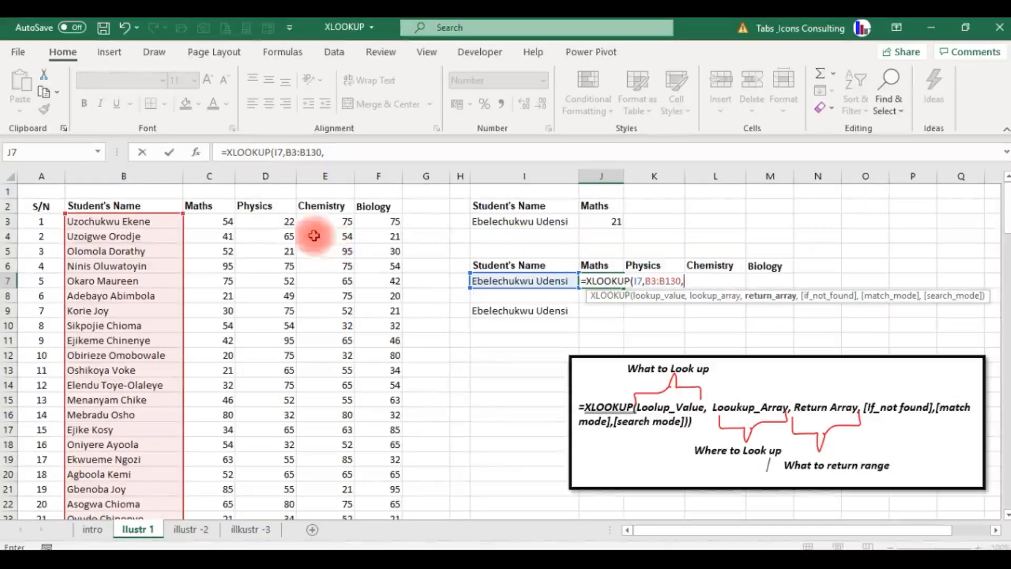
left_click(225, 220)
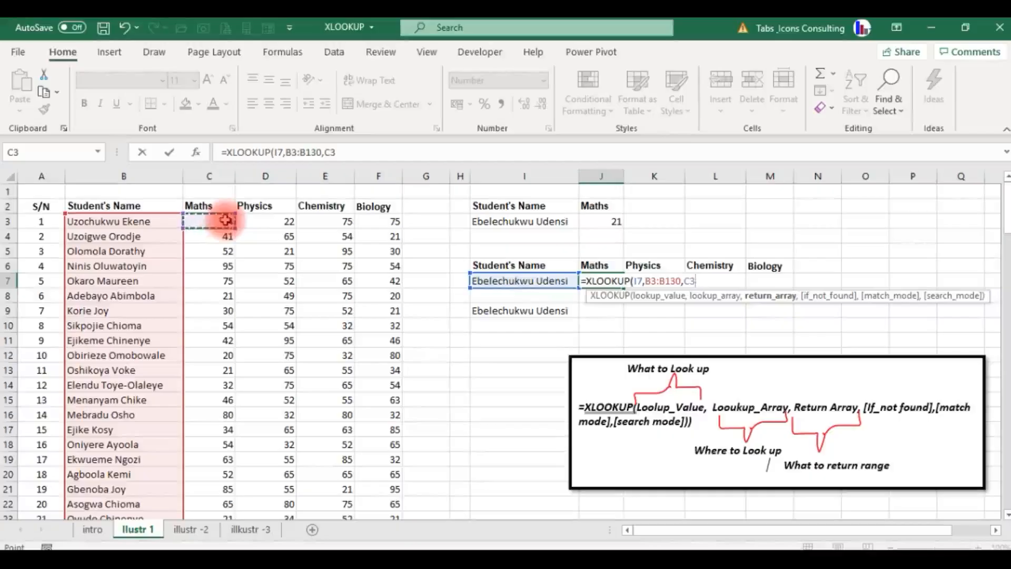
key("shift+Right")
key("shift+Right")
key("shift+Right")
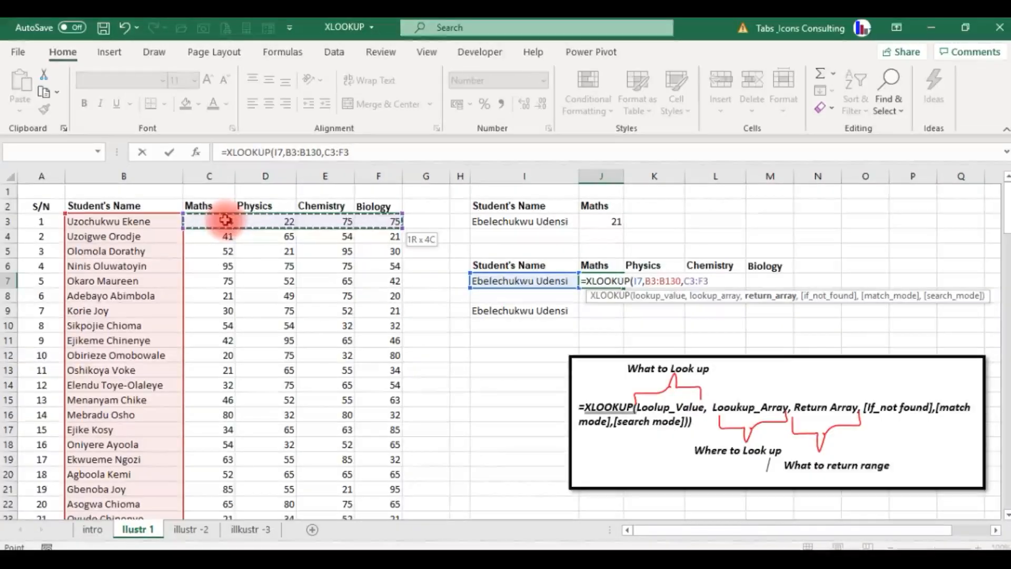
key("ctrl+shift+Down")
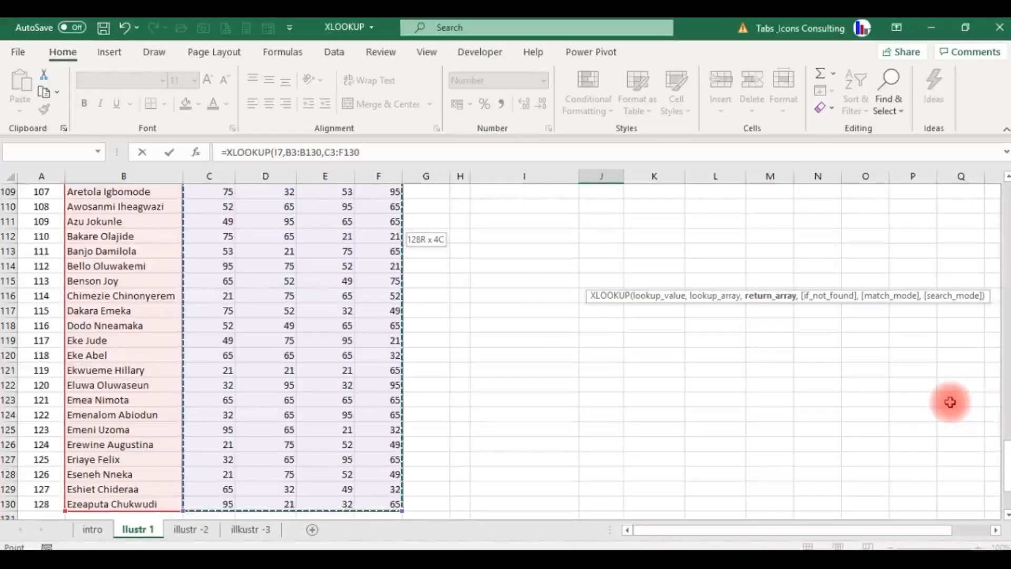
left_click_drag(995, 445, 1004, 187)
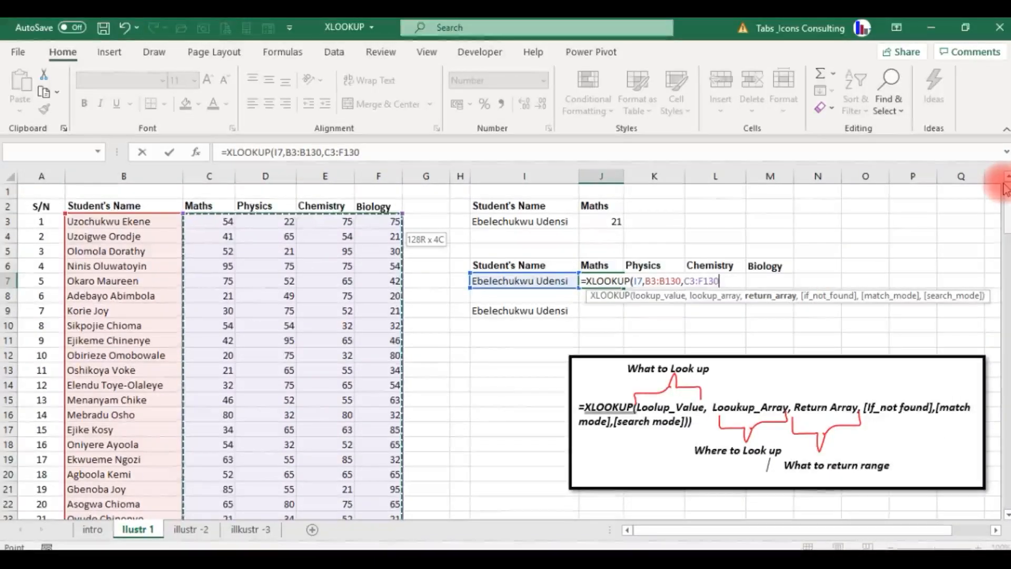
key("Return")
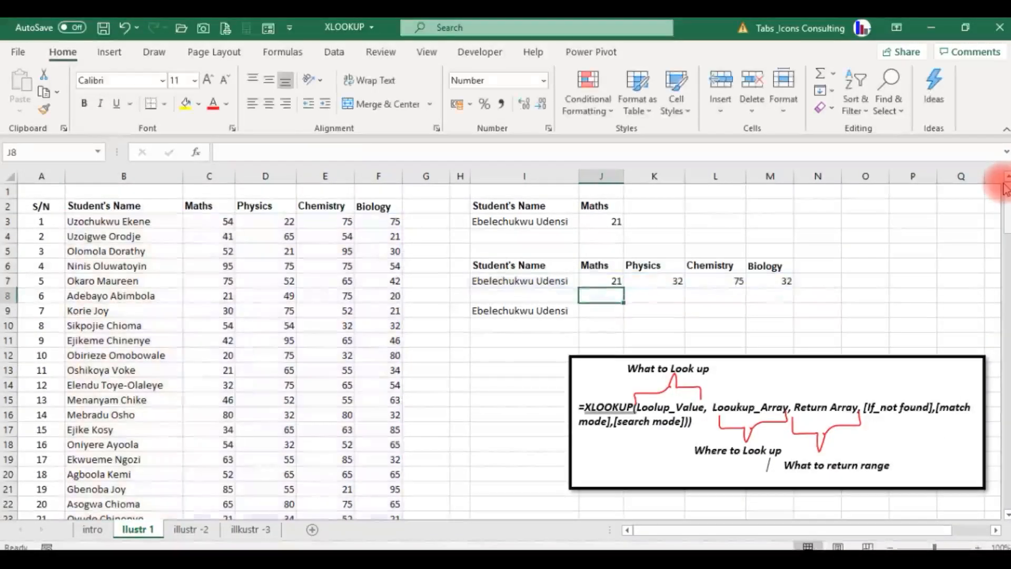
Examine the formula behind the Maths, Physics and Chemistry results in row 7.
key("Up")
key("Right")
key("Right")
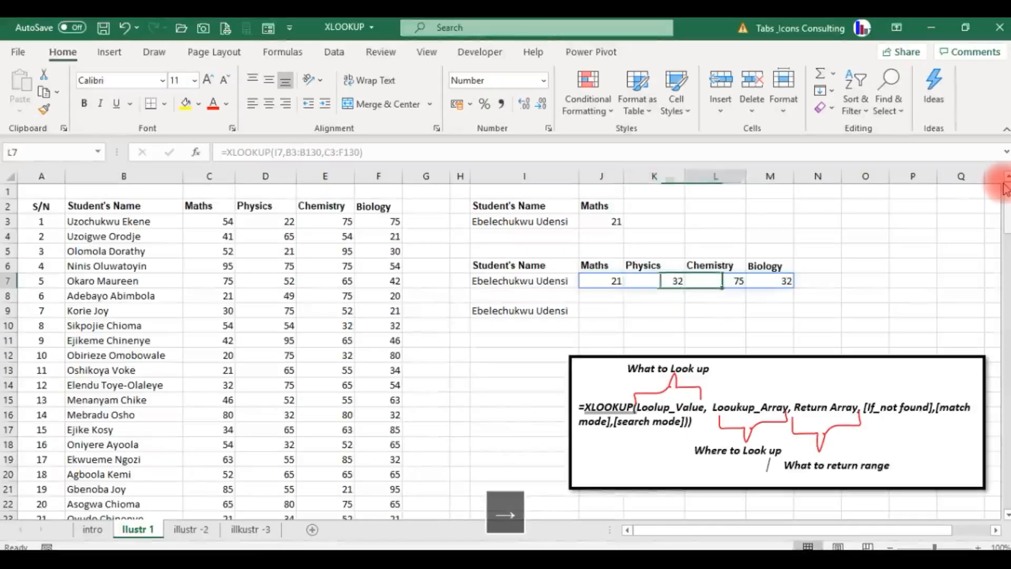
key("Left")
key("Left")
key("Right")
key("Right")
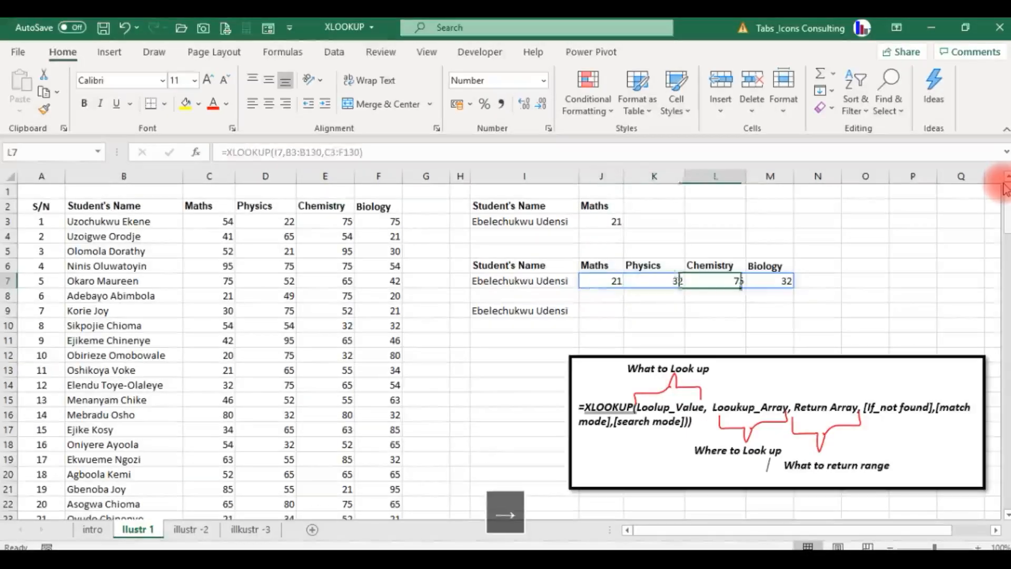
key("Left")
key("Left")
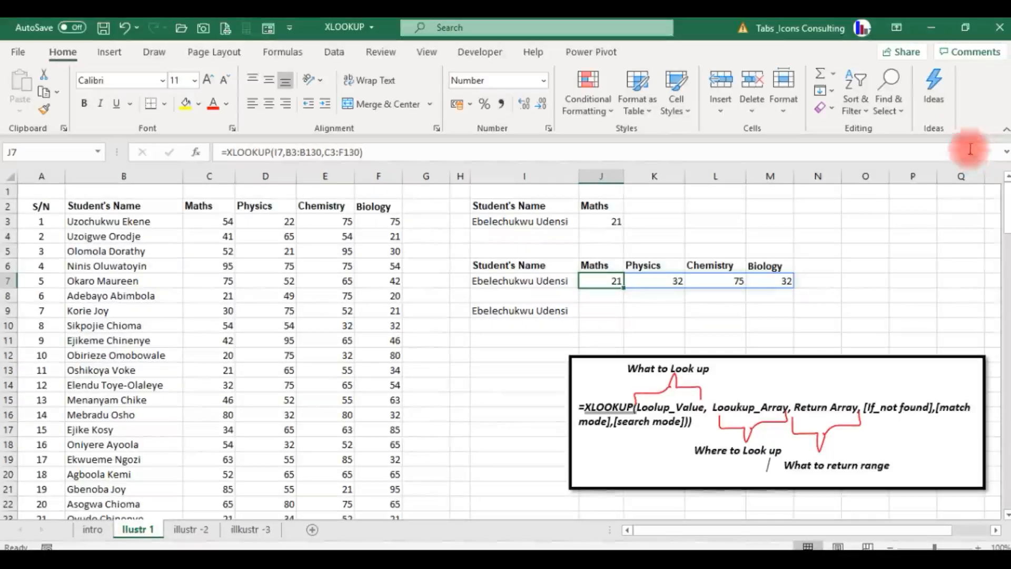
Test both lookups by choosing two other students in turn from the name list in I3.
left_click(534, 220)
left_click(529, 279)
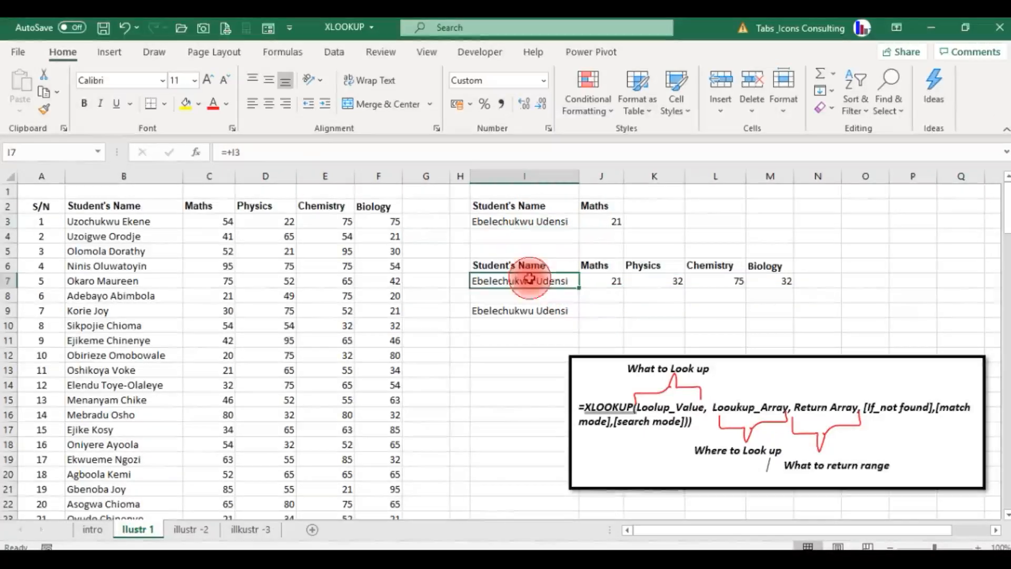
left_click(534, 222)
left_click(585, 222)
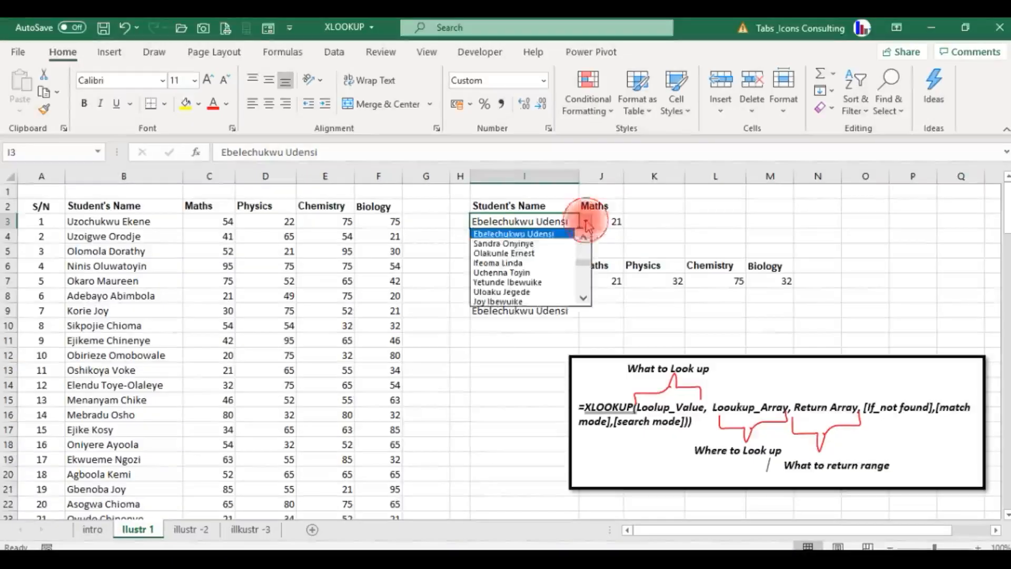
left_click(530, 253)
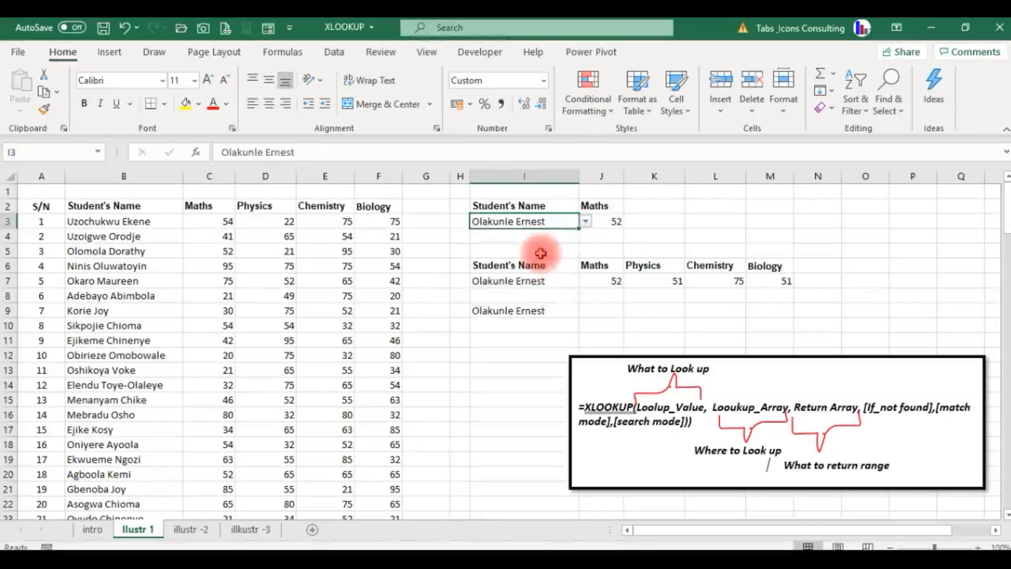
left_click(585, 224)
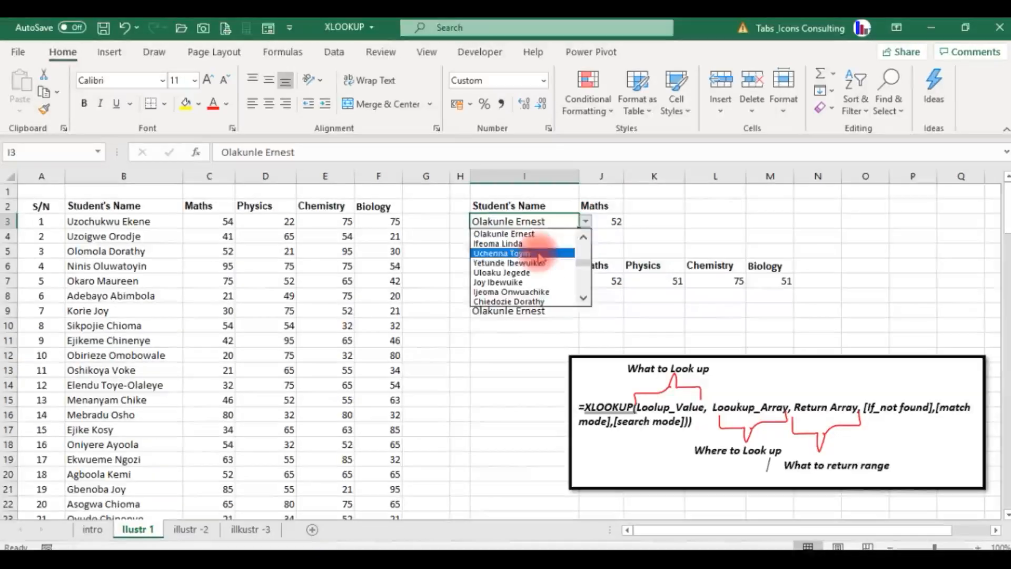
left_click(551, 241)
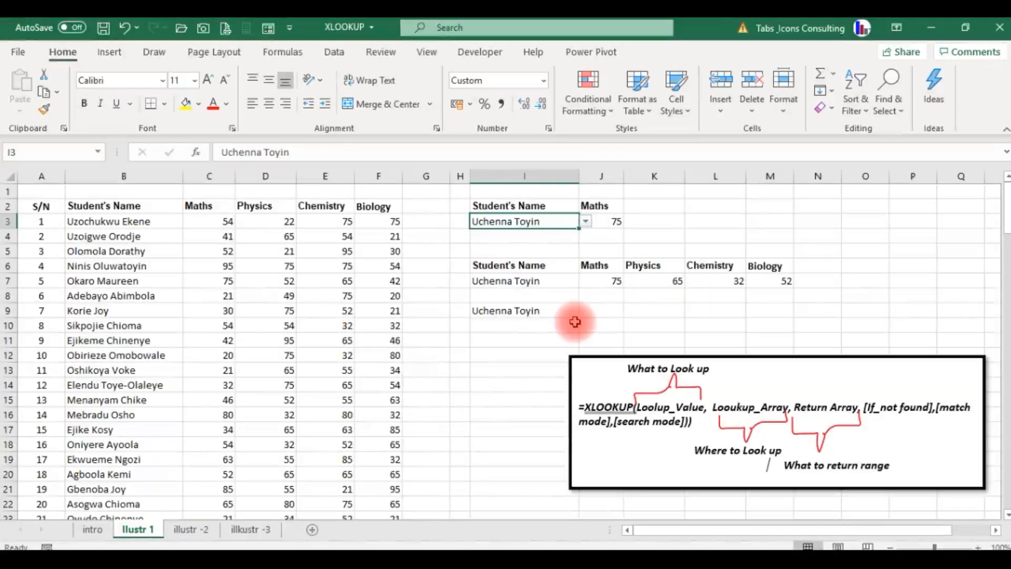
Clear the leftover student name in I9 by filling the blank cell I8 down over it.
left_click(522, 313)
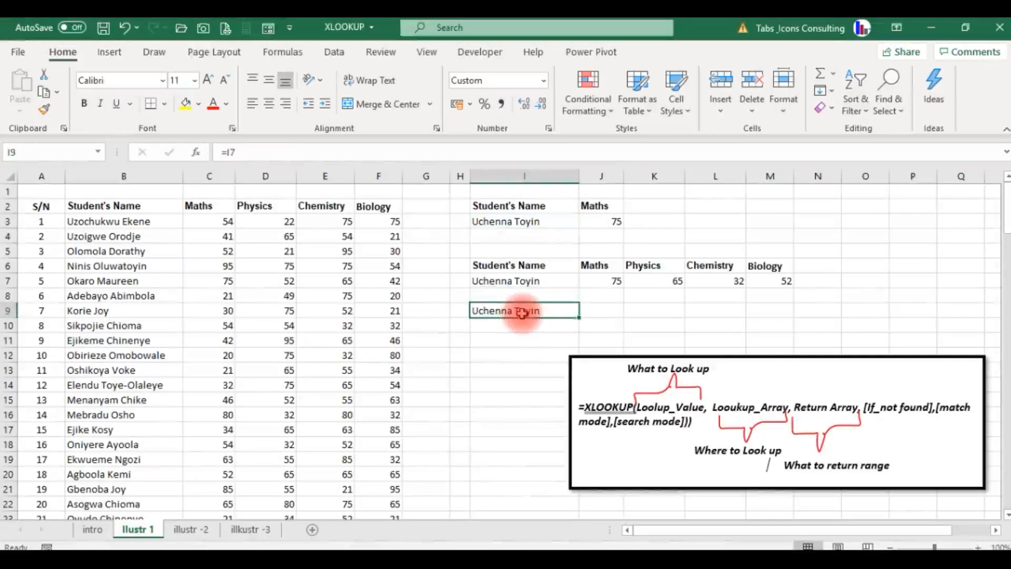
key("Up")
left_click(522, 313, "shift")
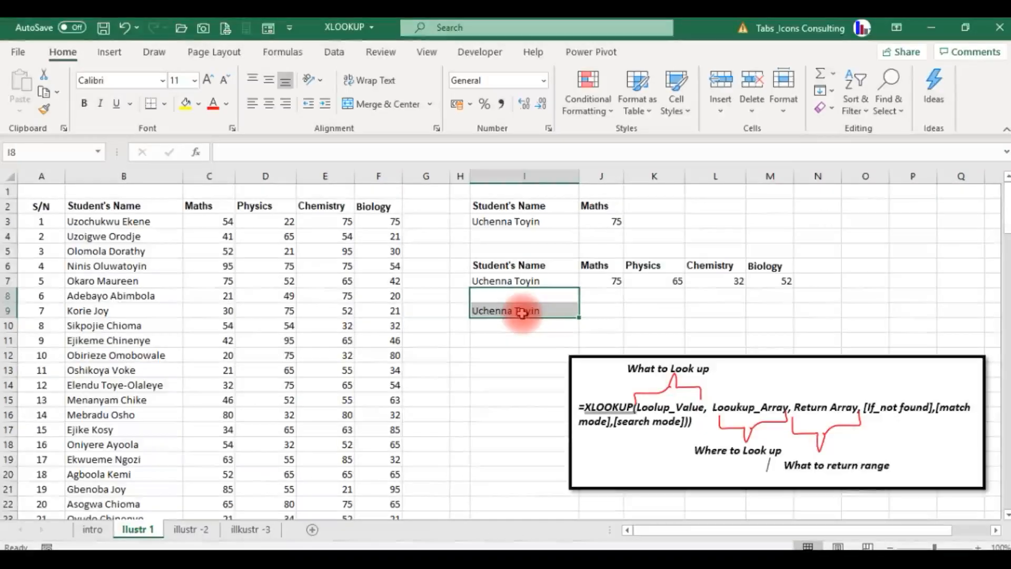
key("ctrl+d")
key("Up")
key("Up")
key("Left")
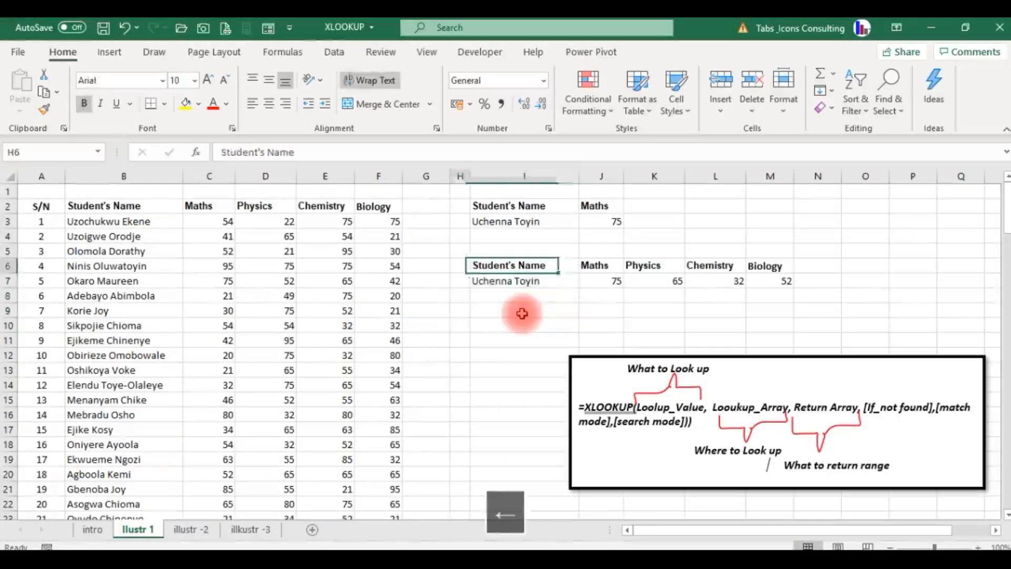
key("Left")
key("Left")
key("Left")
key("Left")
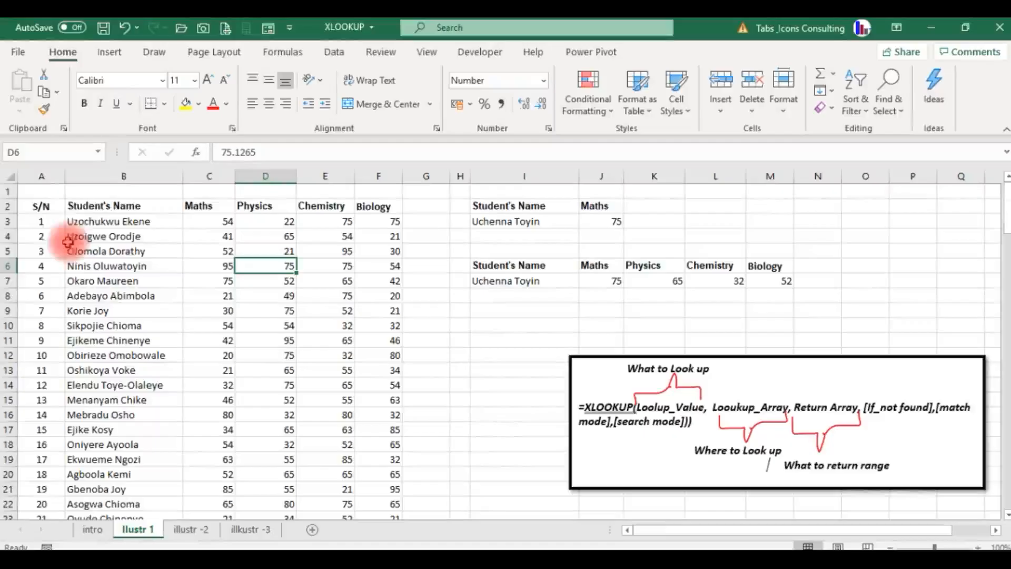
Move the whole Student's Name column from column B to the empty column G, after the Biology scores.
left_click(127, 175)
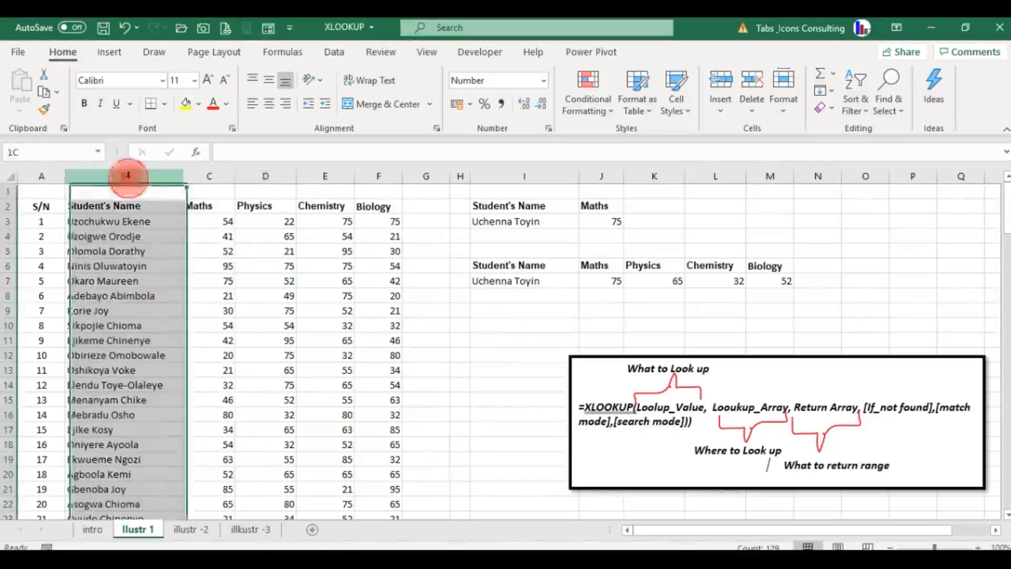
key("ctrl+x")
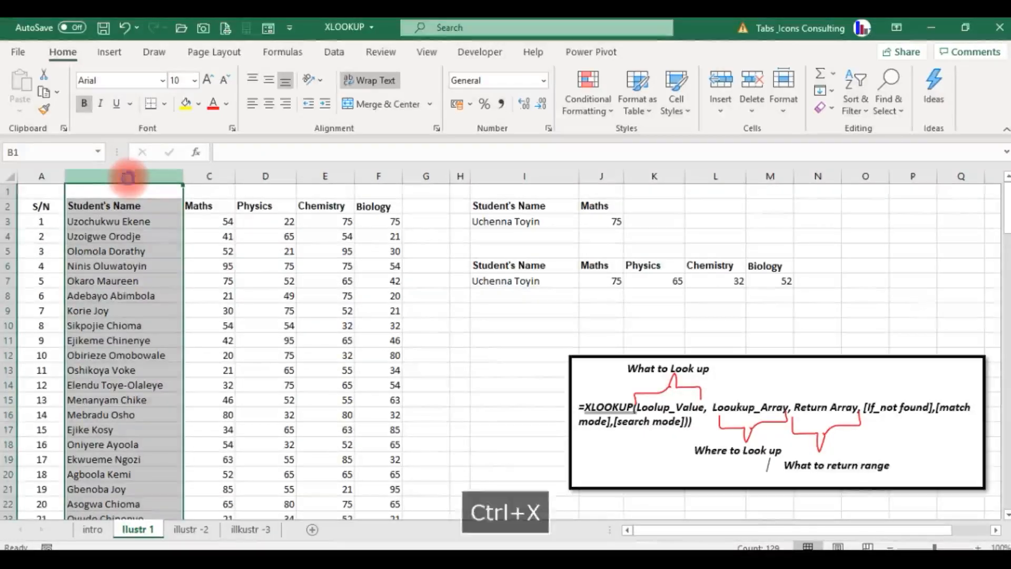
left_click(429, 176)
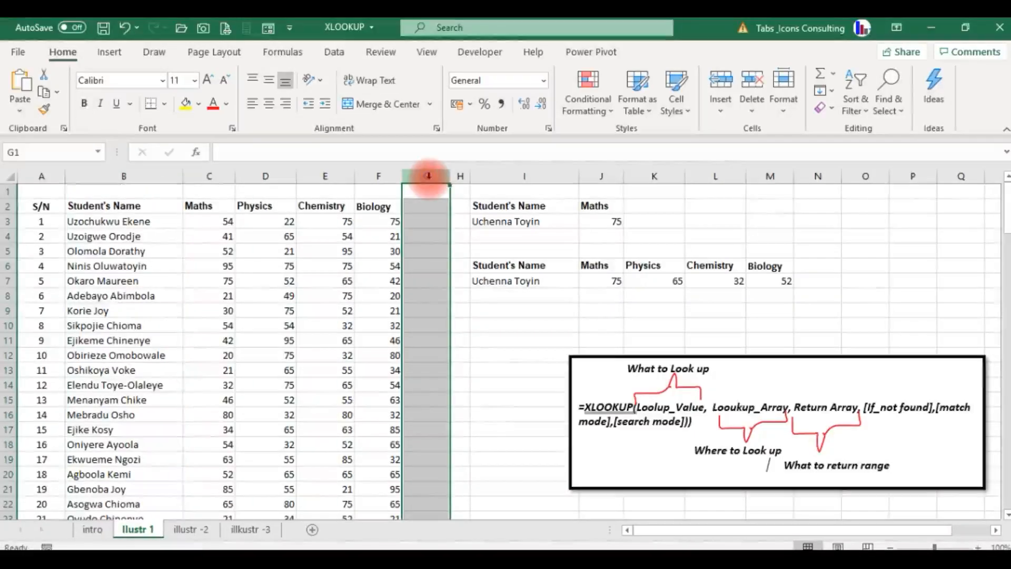
key("ctrl+v")
left_click(393, 236)
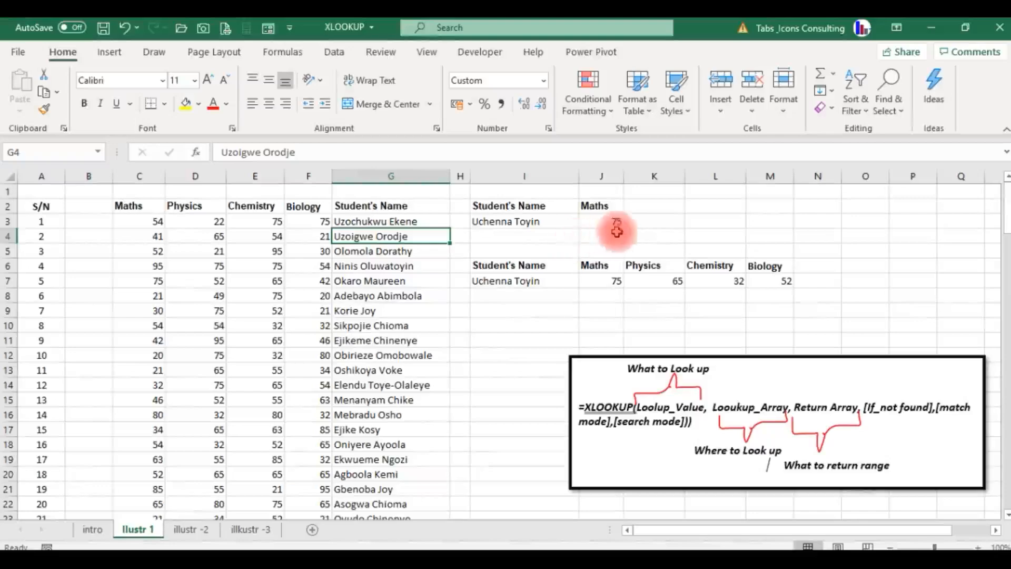
Select a different student's name from the list in I3 to test the lookups with the moved name column.
left_click(531, 221)
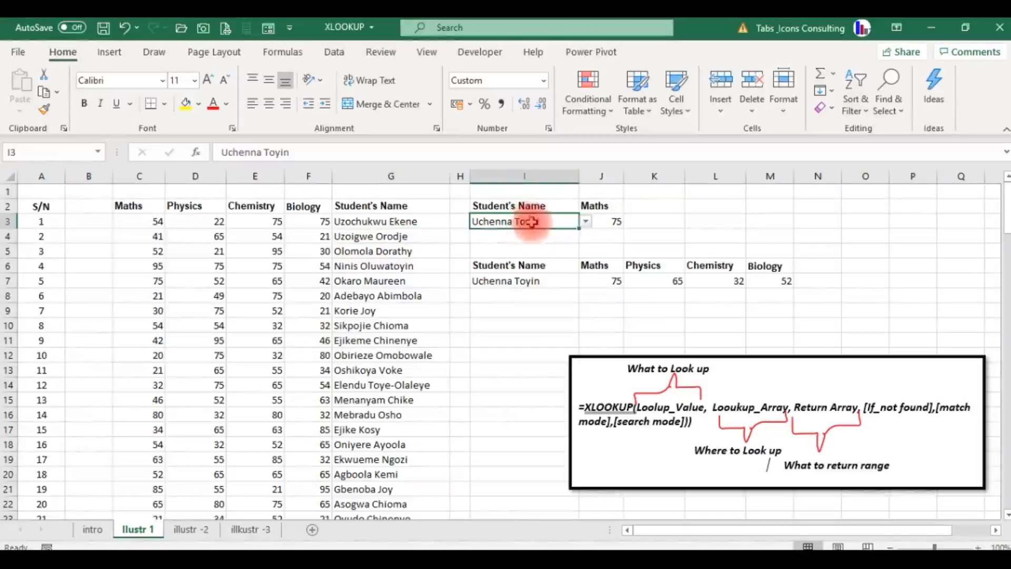
left_click(586, 221)
left_click(547, 256)
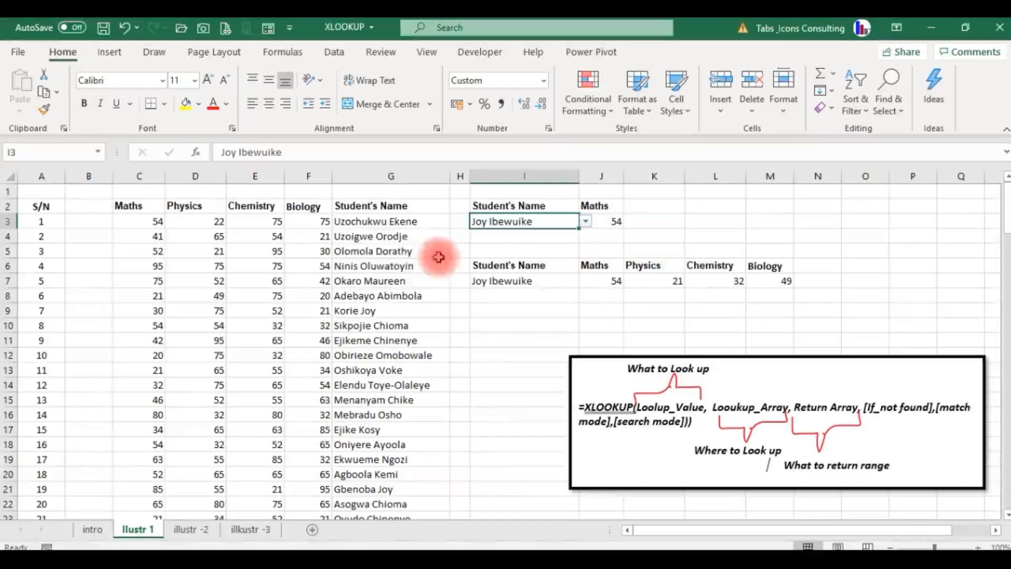
left_click(366, 242)
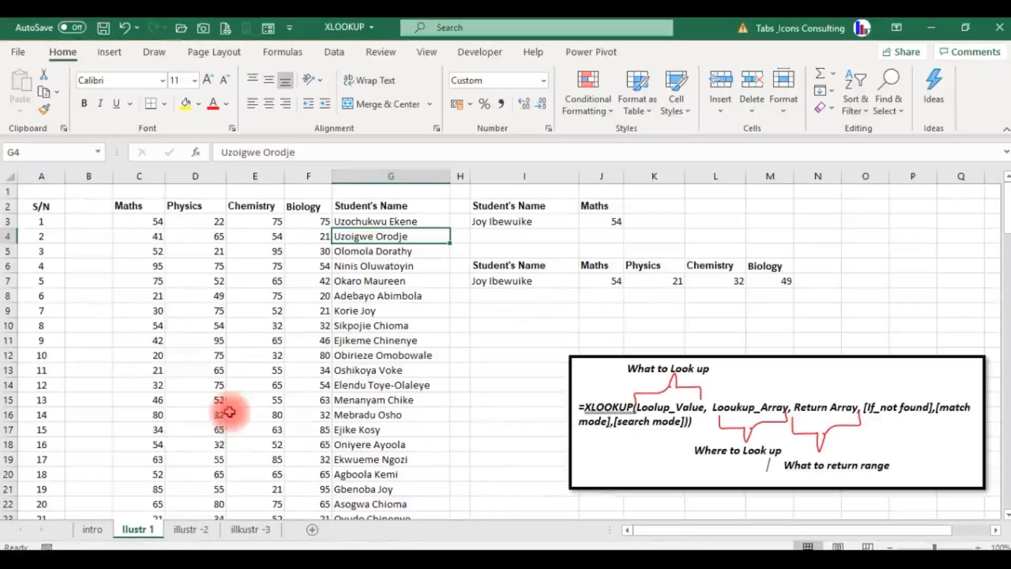
Open the illustr -2 sheet and examine how the Month column runs down the student records.
left_click(192, 529)
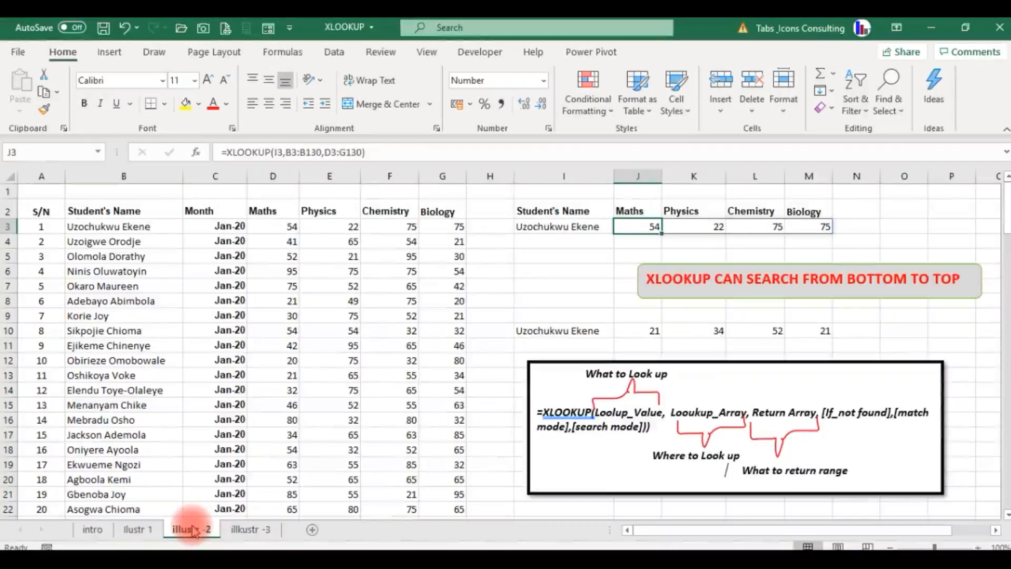
left_click(200, 242)
key("Down")
key("Down")
key("Down")
key("Down")
key("Down")
key("Down")
key("Down")
key("Down")
key("Down")
key("Down")
key("Down")
key("Down")
key("Down")
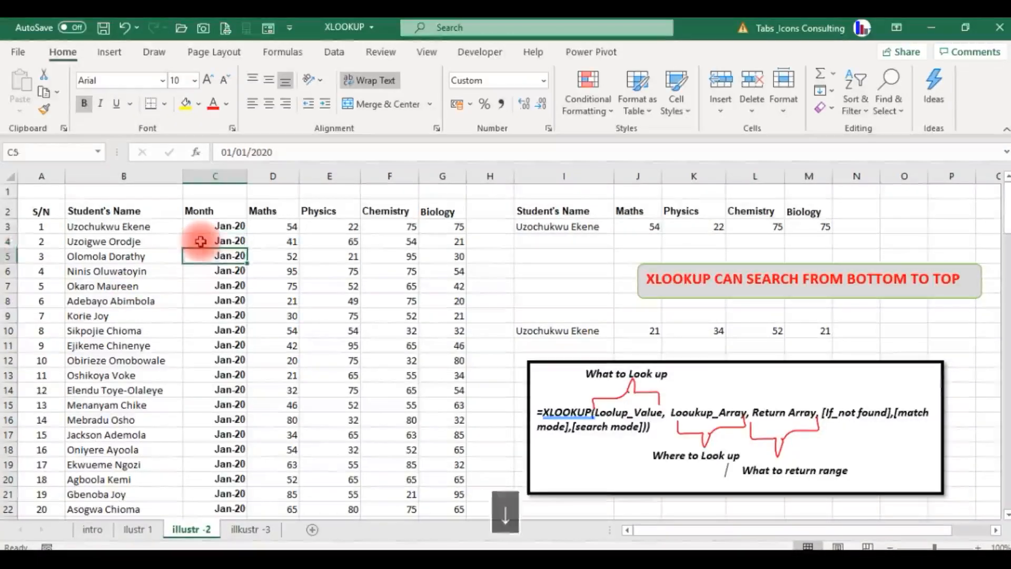
key("Down")
key("Down")
key("Down")
key("Down")
key("Down")
key("Down")
key("Down")
key("Down")
key("Down")
key("Down")
key("Down")
key("Down")
key("Down")
key("Down")
key("Down")
key("Down")
key("Down")
key("Down")
key("Down")
key("Down")
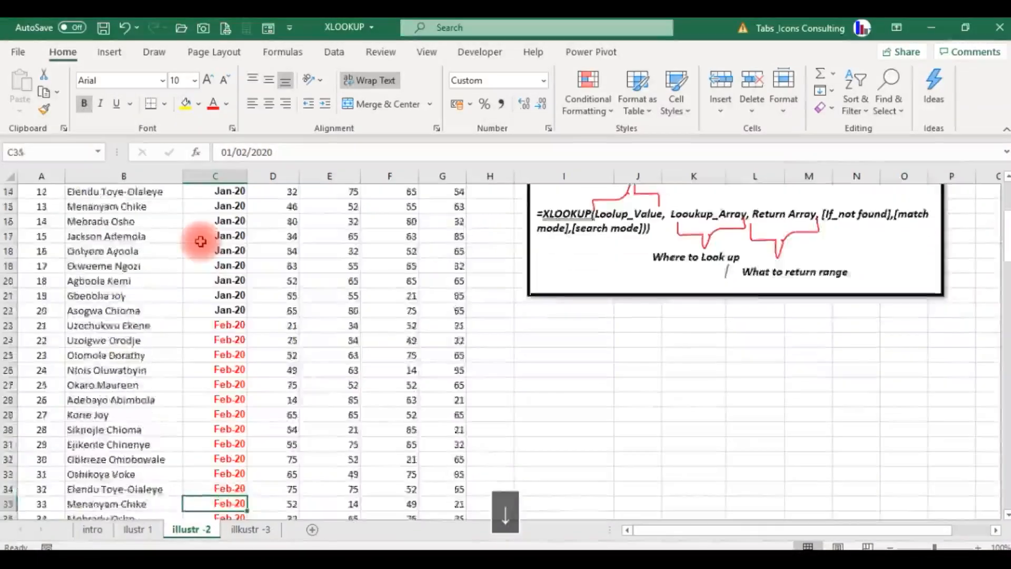
key("Up")
key("Up")
key("Up")
key("Up")
key("Up")
key("Up")
key("Up")
key("Up")
key("Up")
key("Up")
key("Up")
key("Up")
key("Up")
key("Up")
key("Up")
key("Up")
key("Up")
key("Up")
key("Up")
key("Up")
key("Up")
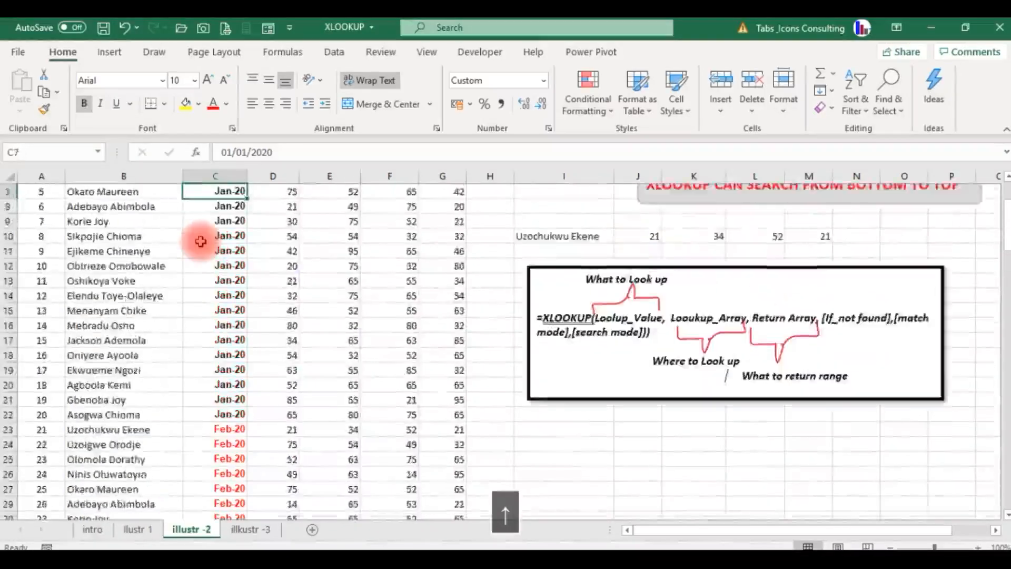
key("Down")
key("Down")
key("Left")
key("Right")
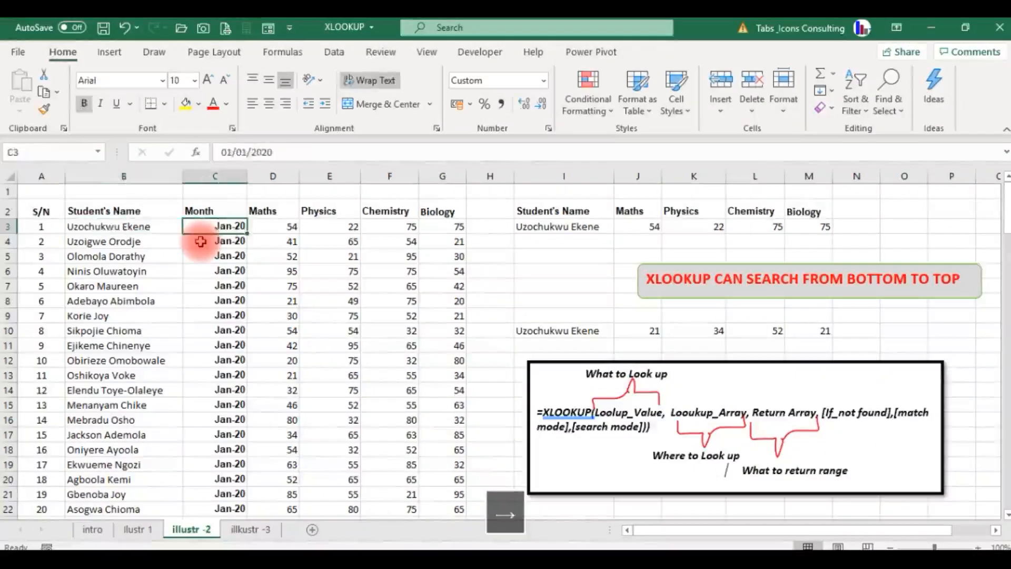
key("Left")
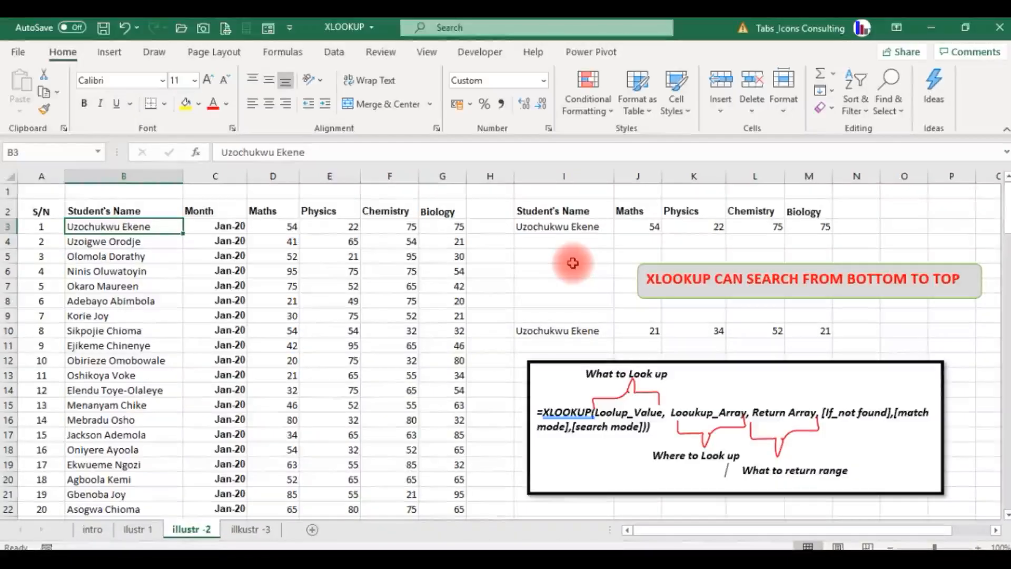
Compare the first and second months' student records along the Month column, returning to the start of the table.
key("Down")
key("Right")
key("Up")
key("Left")
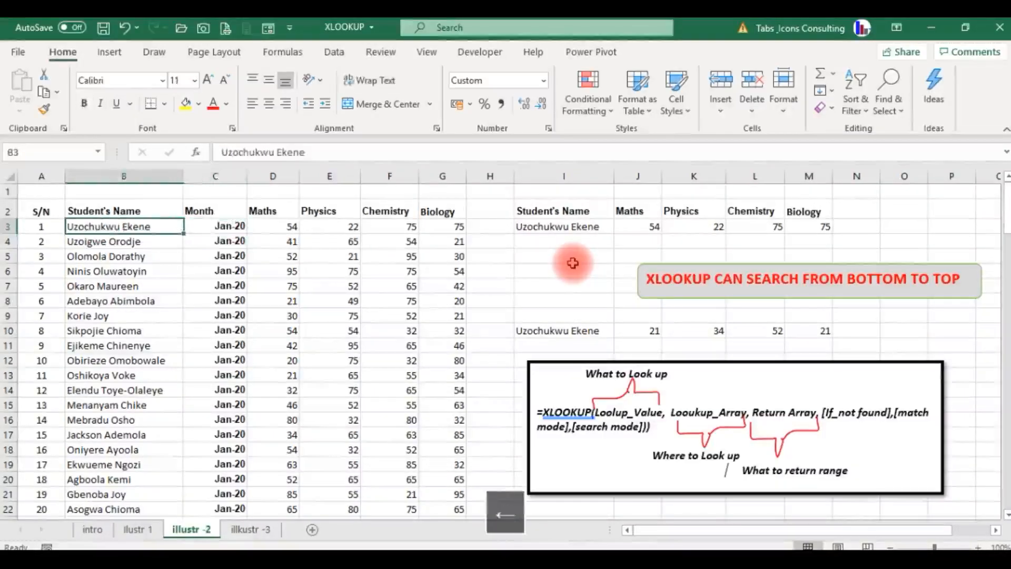
key("Right")
key("Down")
key("Down")
key("Down")
key("Down")
key("Down")
key("Down")
key("Down")
key("Down")
key("Down")
key("Down")
key("Down")
key("Down")
key("Down")
key("Down")
key("Down")
key("Down")
key("Down")
key("Down")
key("Down")
key("Down")
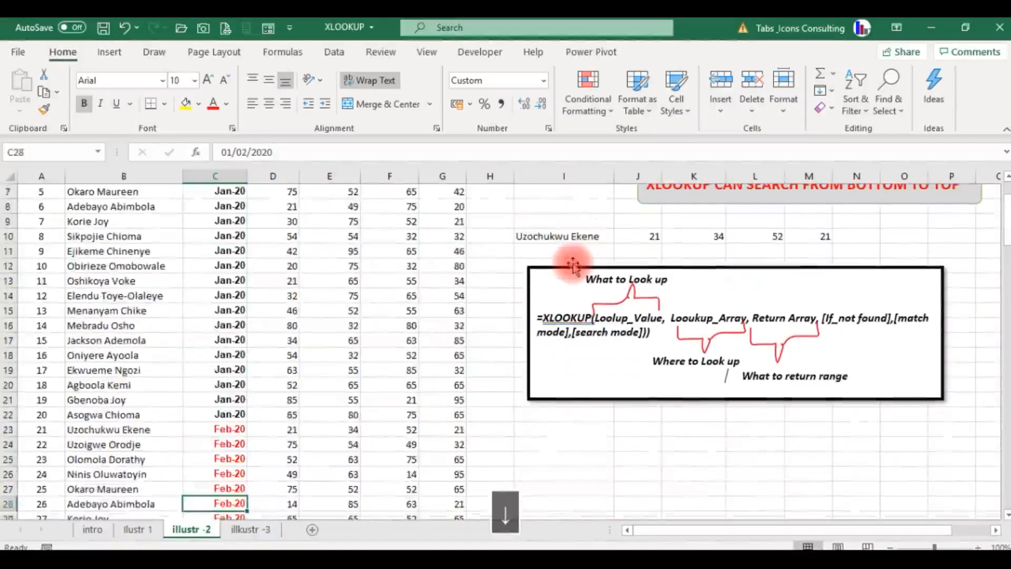
key("Up")
key("Up")
key("Up")
key("Up")
key("Up")
key("Up")
key("Up")
key("Up")
key("Up")
key("Up")
key("Up")
key("Up")
key("Up")
key("Up")
key("Up")
key("Up")
key("Up")
key("Up")
key("Up")
key("Up")
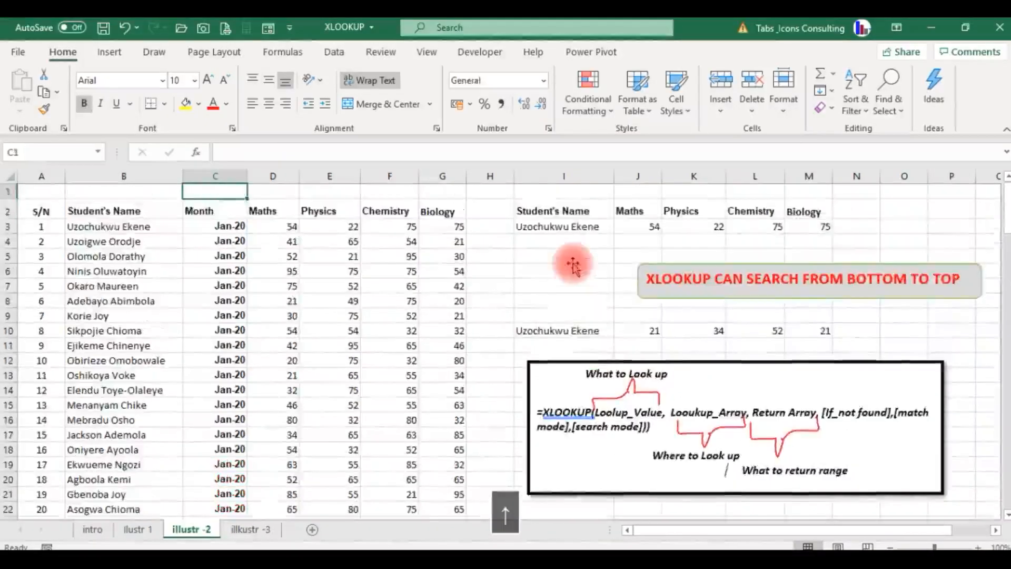
Inspect the XLOOKUP formula in J3 under the Maths heading.
key("Right")
key("Right")
key("Right")
key("Right")
key("Right")
key("Right")
key("Right")
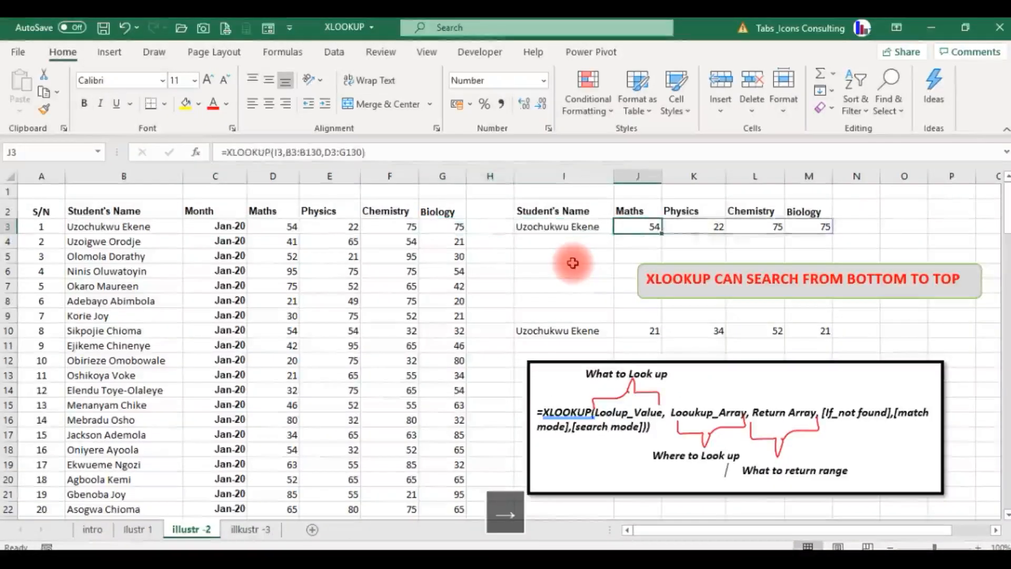
Examine which cell ranges the XLOOKUP formula in J3 refers to, leaving the formula as it is.
left_click(376, 152)
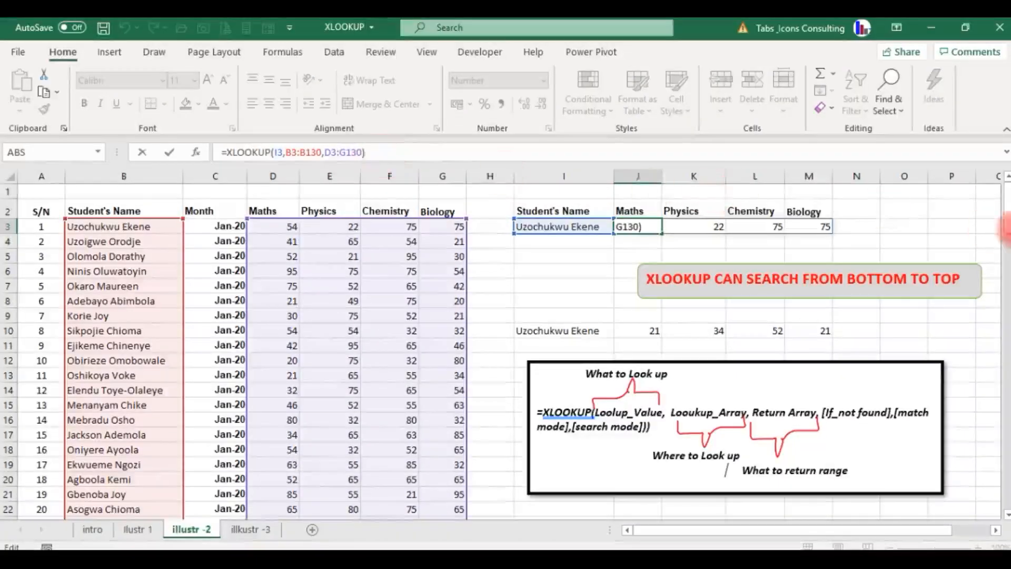
left_click_drag(1004, 216, 1005, 178)
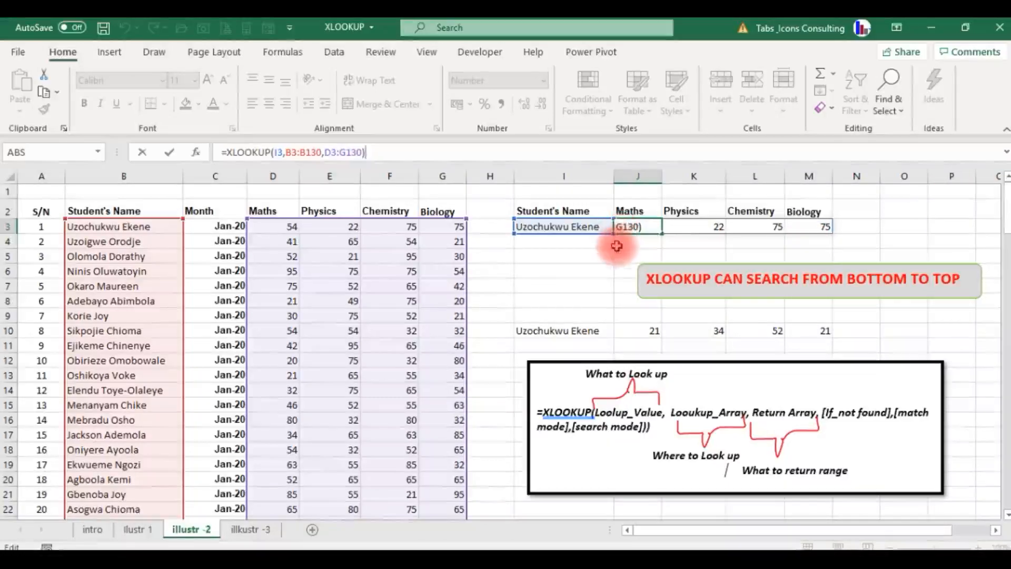
key("Return")
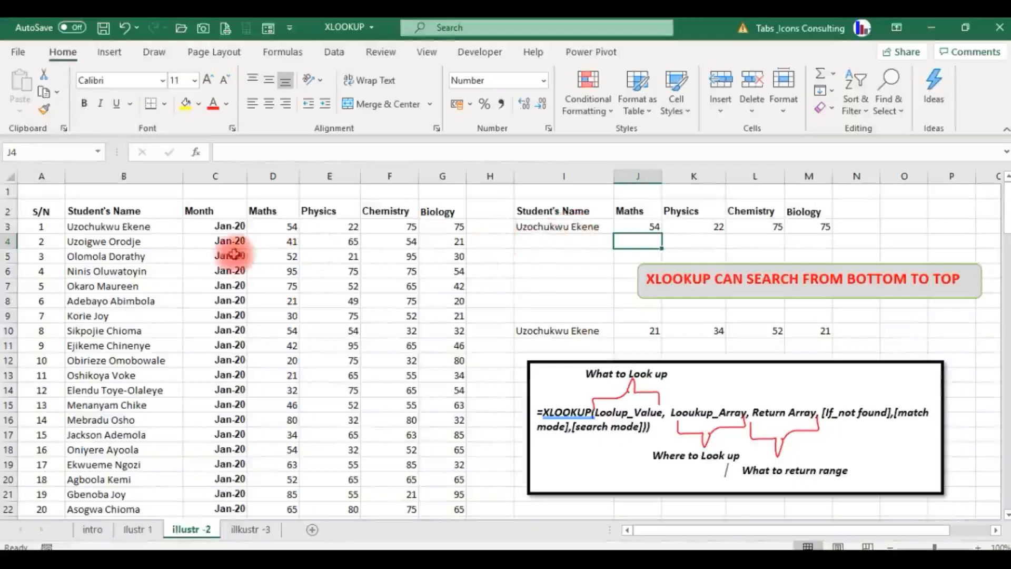
Compare the first student's January scores in D3:G3 with the lookup results that start in J3.
left_click(139, 231)
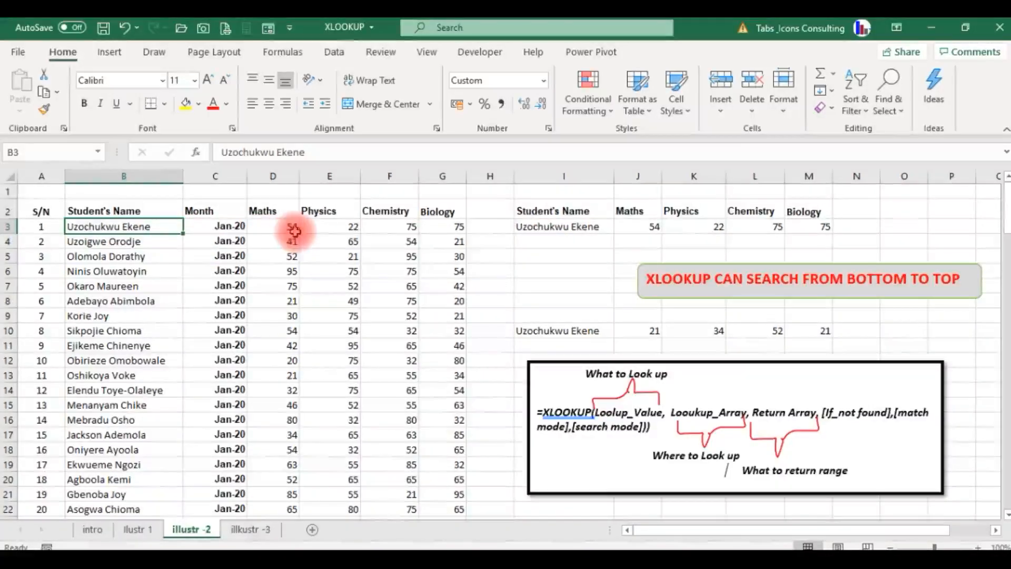
left_click(640, 224)
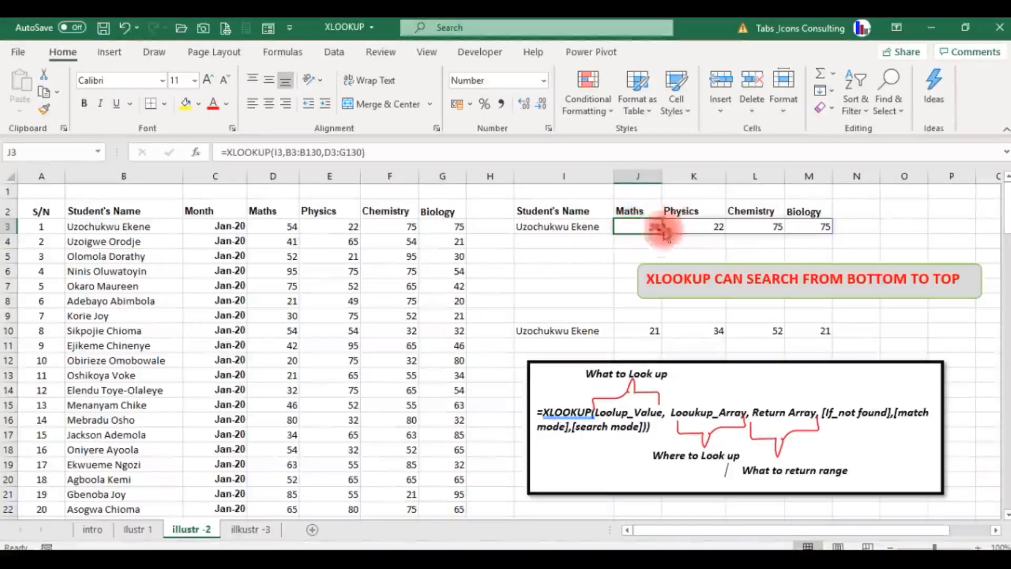
left_click(298, 225)
left_click_drag(297, 226, 440, 225)
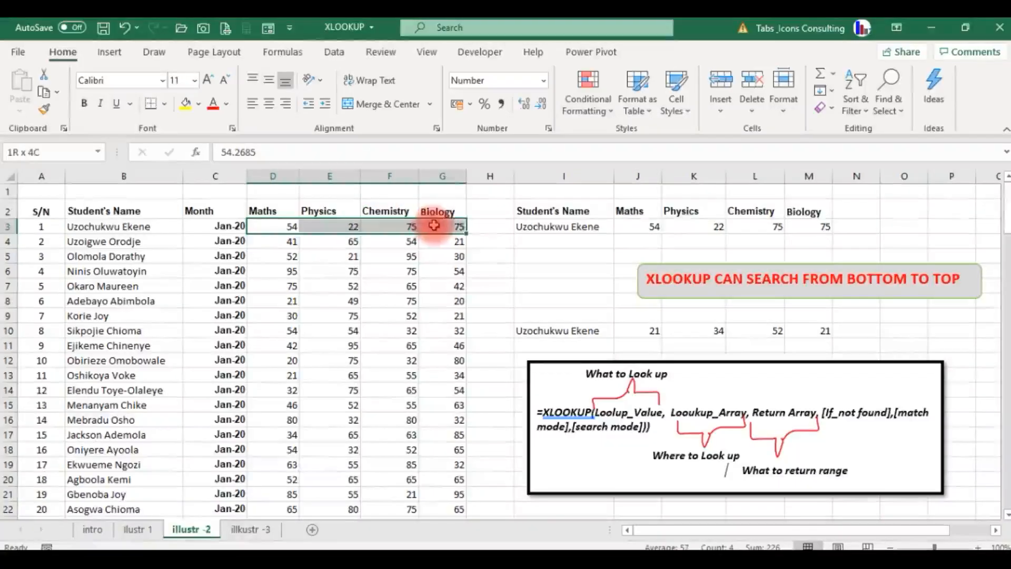
left_click(331, 298)
left_click(220, 396)
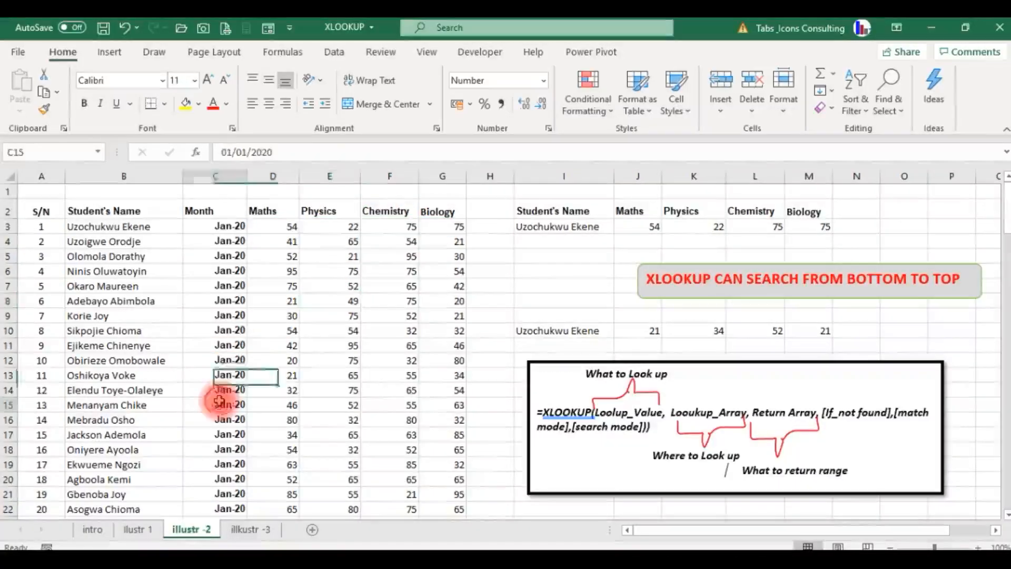
Follow the Month column down to the same student's Feb-20 record in row 23 and examine its scores.
key("Down")
key("Down")
key("Down")
key("Down")
key("Down")
key("Down")
key("Down")
key("Down")
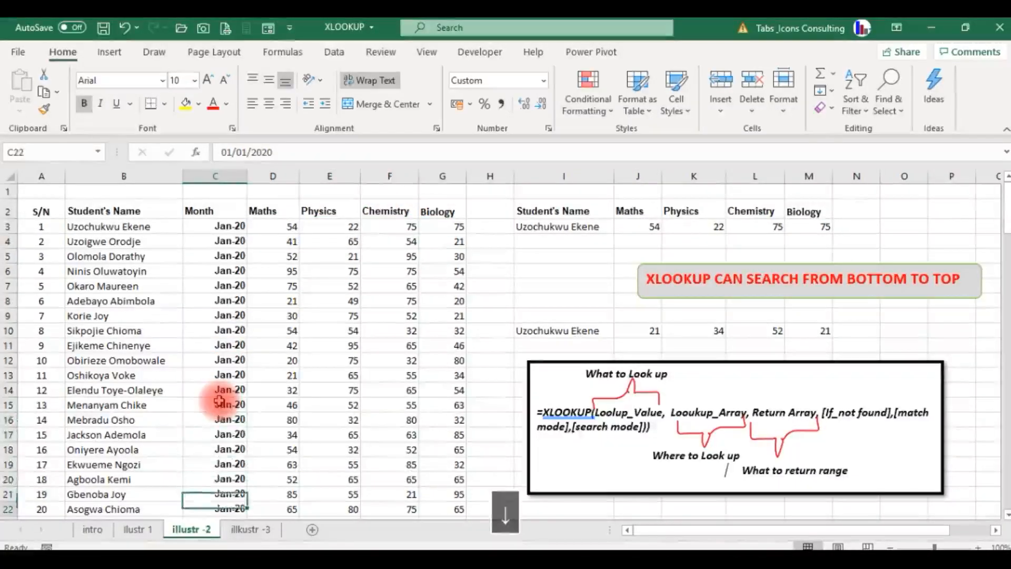
key("Down")
key("Down")
key("Down")
key("Down")
key("Down")
key("Down")
key("Down")
key("Down")
key("Down")
key("Down")
key("Down")
key("Down")
key("Down")
key("Down")
key("Down")
key("Down")
key("Down")
key("Down")
key("Up")
key("Up")
key("Up")
key("Up")
key("Up")
key("Up")
key("Up")
key("Up")
key("Up")
key("Up")
key("Up")
key("Up")
key("Up")
key("Up")
key("Up")
key("Up")
key("Up")
key("Up")
key("Up")
key("Up")
key("Down")
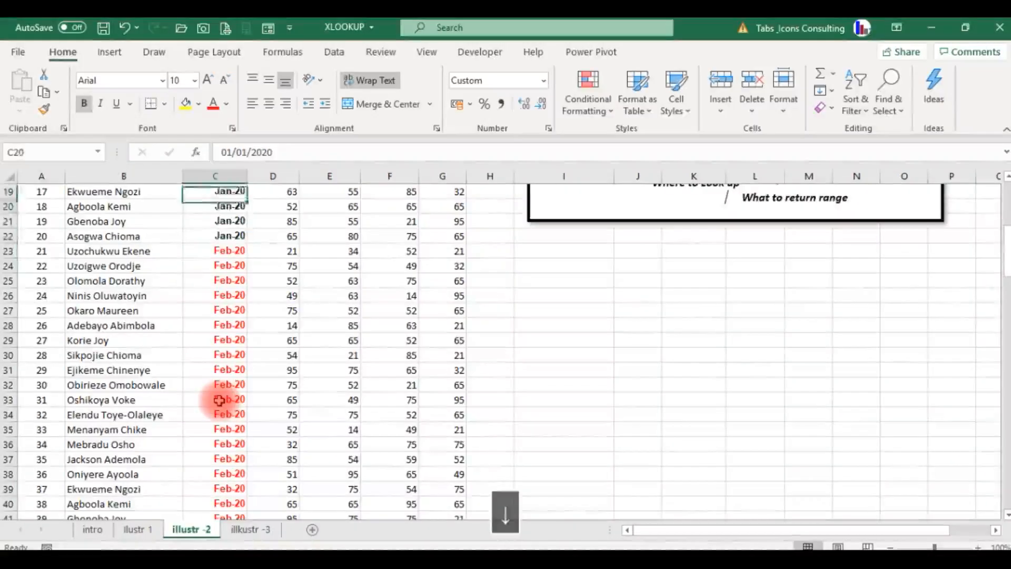
key("Down")
key("Down")
key("Down")
key("Left")
key("Right")
key("Right")
key("Right")
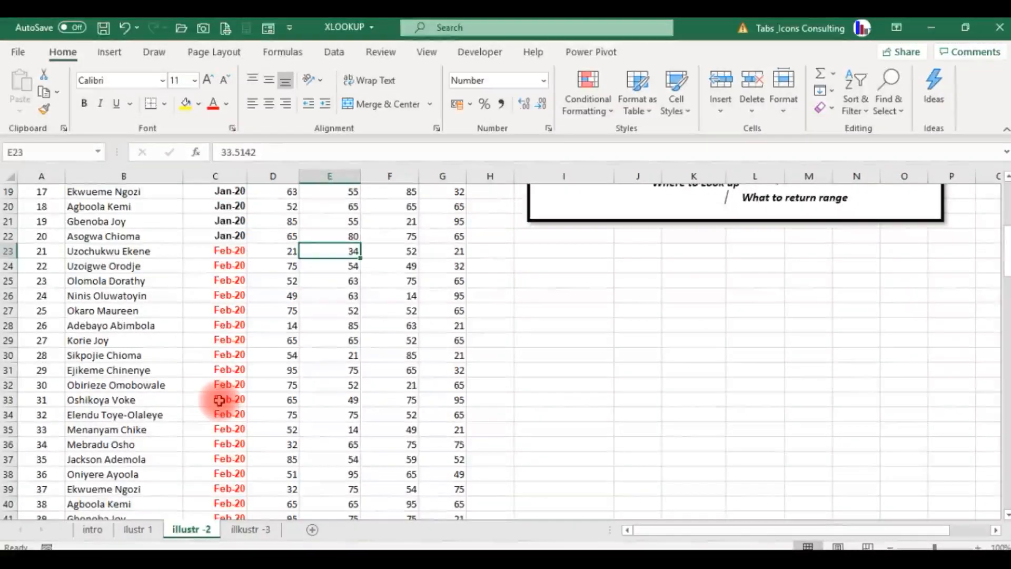
Return to the student's Jan-20 record in row 3 and follow its scores across to the lookup formula in J3.
key("Up")
key("Up")
key("Up")
key("Up")
key("Up")
key("Up")
key("Up")
key("Up")
key("Up")
key("Up")
key("Up")
key("Up")
key("Up")
key("Up")
key("Up")
key("Up")
key("Up")
key("Up")
key("Up")
key("Up")
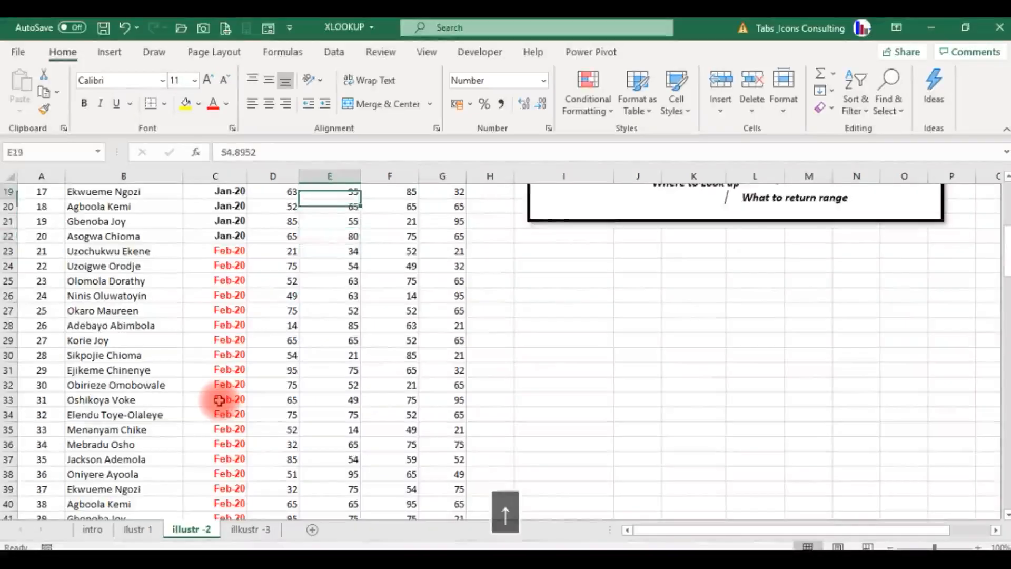
key("Down")
key("Down")
key("Right")
key("Right")
key("Right")
key("Right")
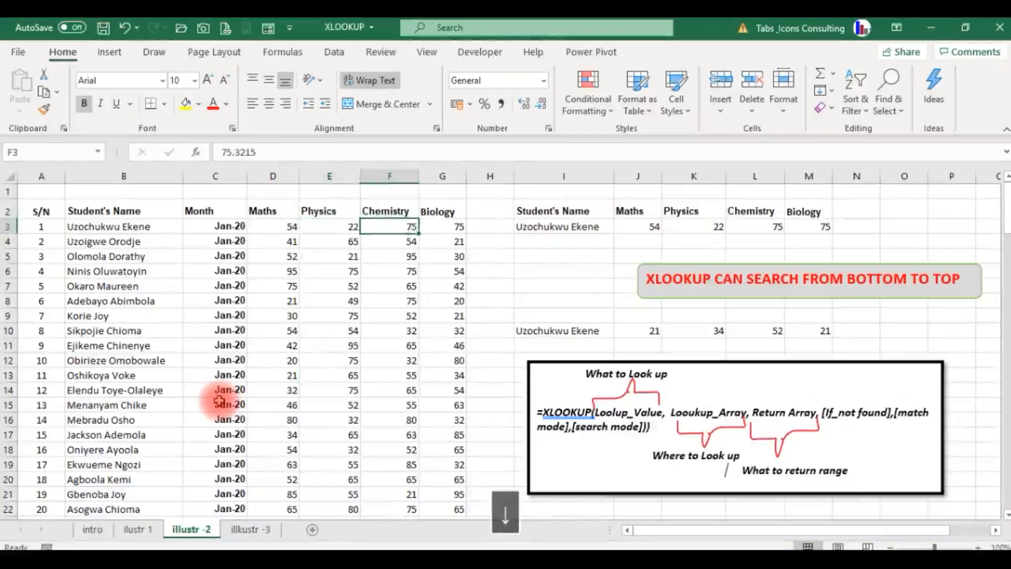
key("Right")
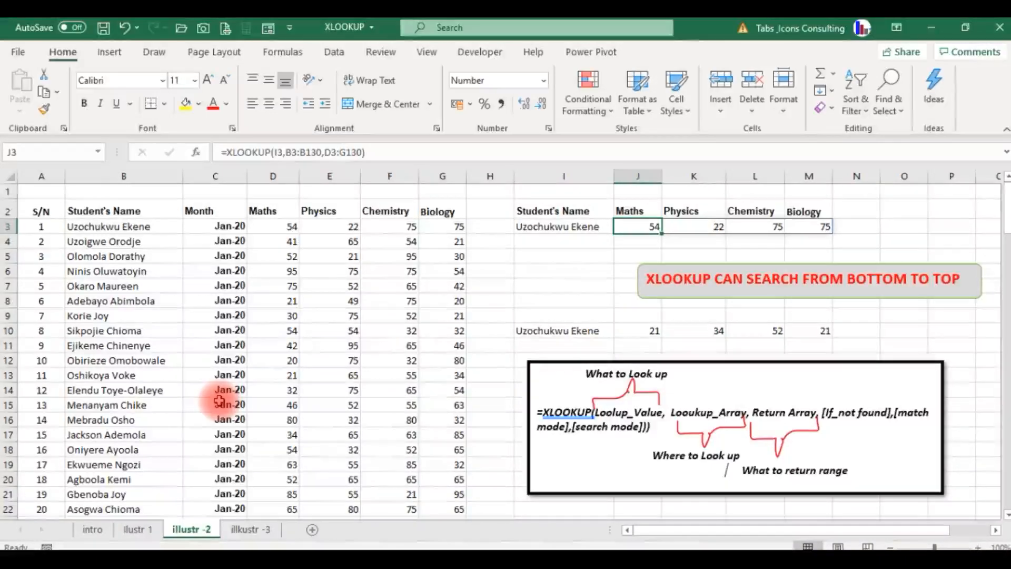
Check the lookup results in J3:M3 against the January source scores in the same row.
key("Down")
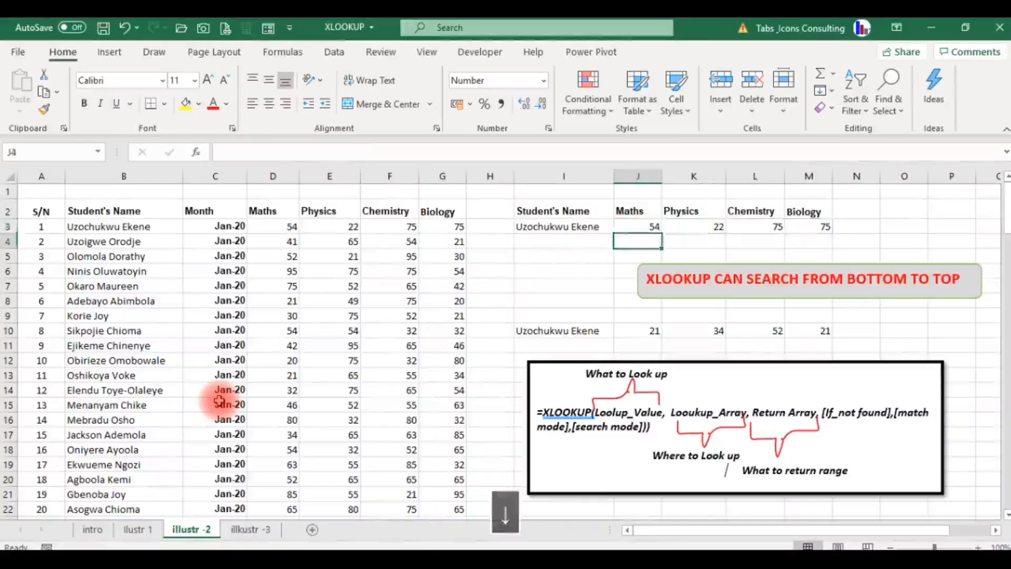
key("Up")
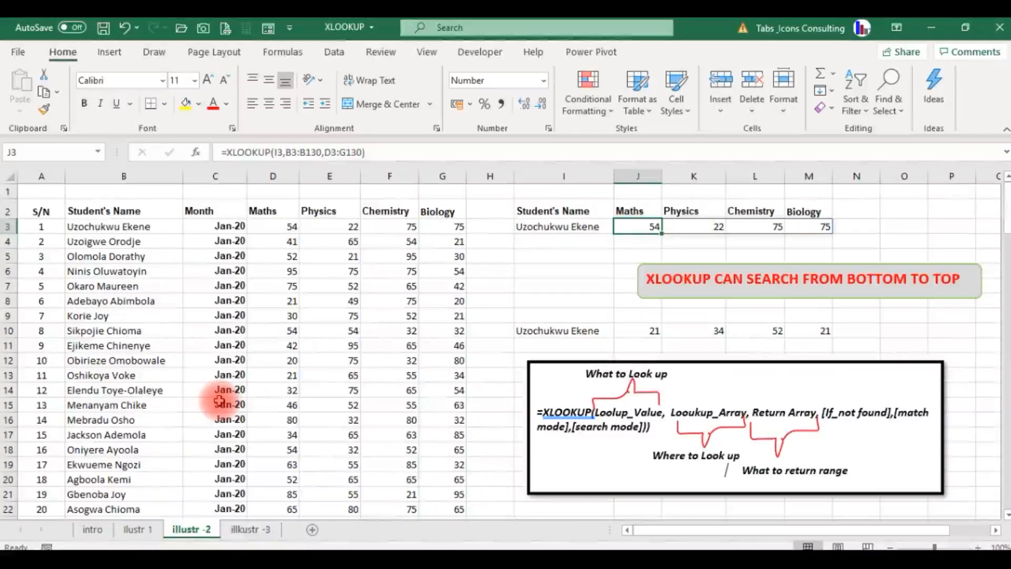
key("Left")
key("Left")
key("Left")
key("Left")
key("Left")
key("Left")
key("Left")
key("Left")
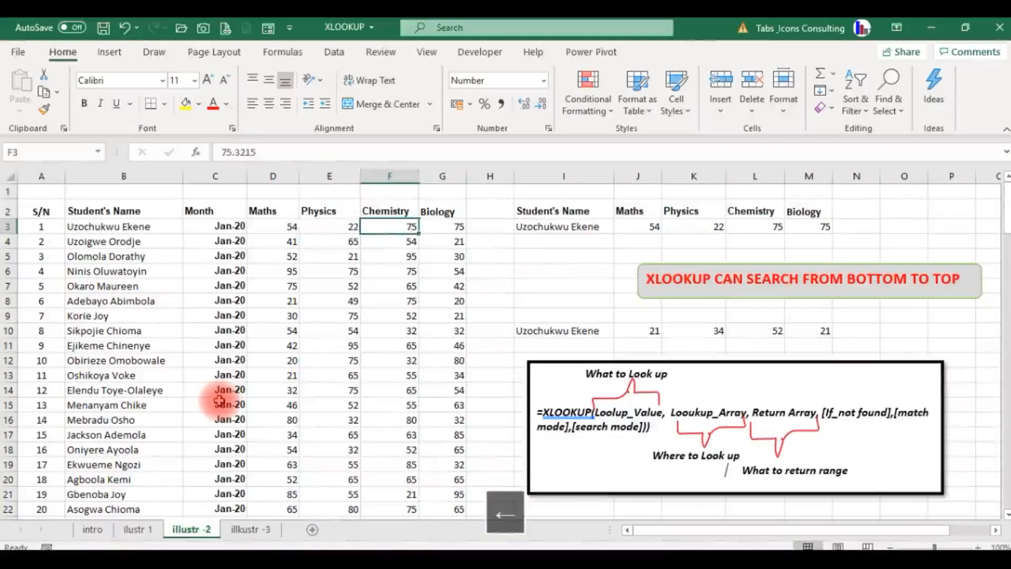
key("Right")
key("Right")
key("Right")
key("Right")
key("Right")
key("Right")
key("Right")
key("Right")
key("Right")
key("Right")
key("Right")
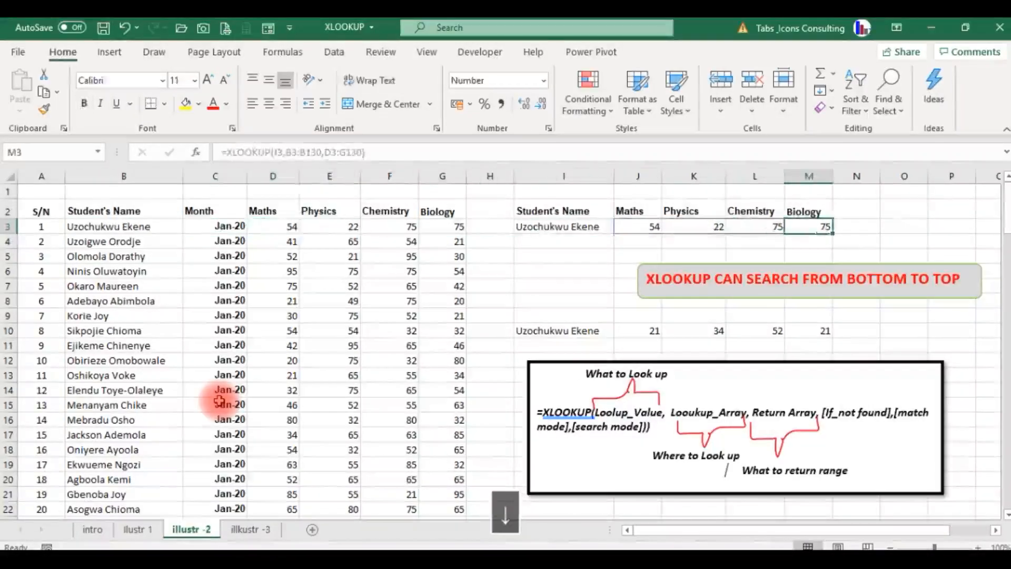
Clear the existing XLOOKUP formula and its results from J10:M10.
key("Down")
key("Down")
key("Down")
key("Down")
key("Down")
key("Down")
key("Left")
key("Left")
key("Left")
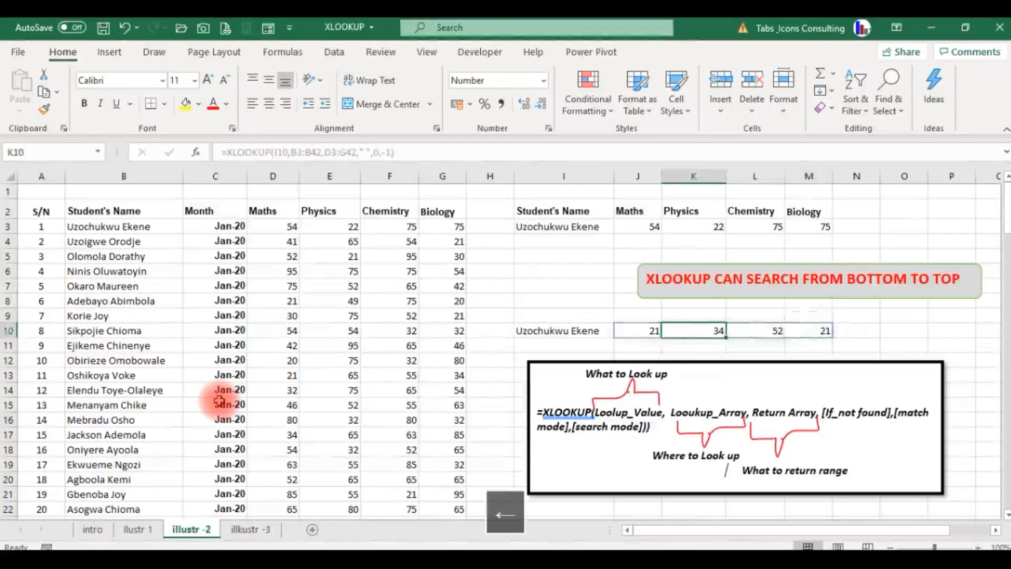
key("shift+Right")
key("shift+Right")
key("shift+Right")
key("Delete")
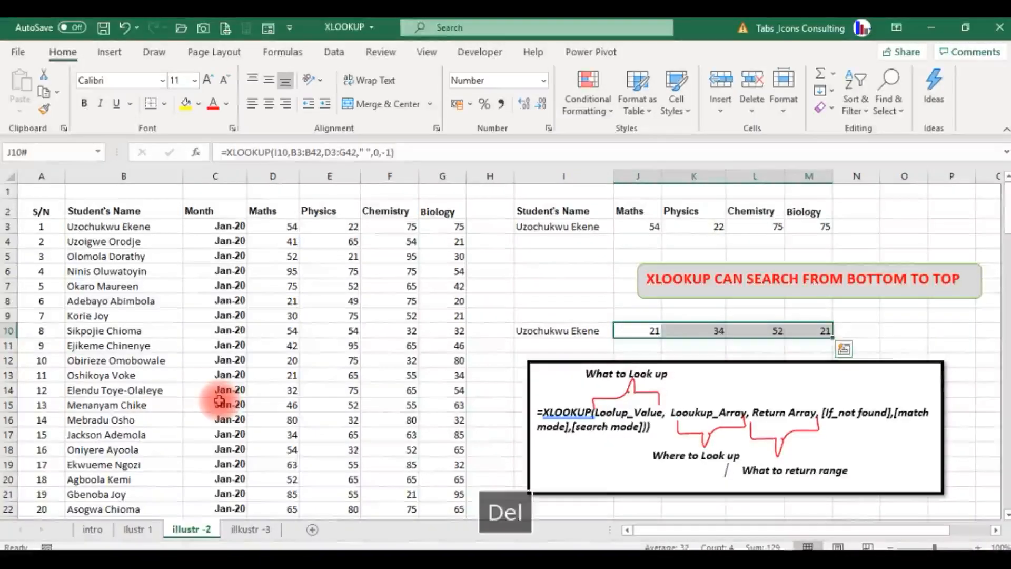
key("Down")
key("Up")
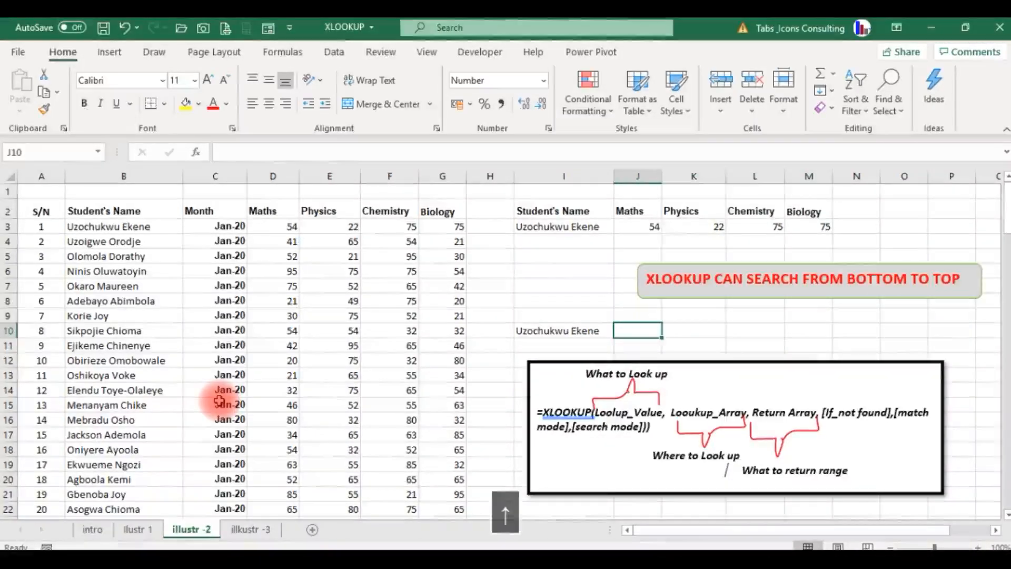
Copy the Maths, Physics, Chemistry and Biology headings from J2:M2 into J9:M9.
key("ctrl+Up")
key("ctrl+Up")
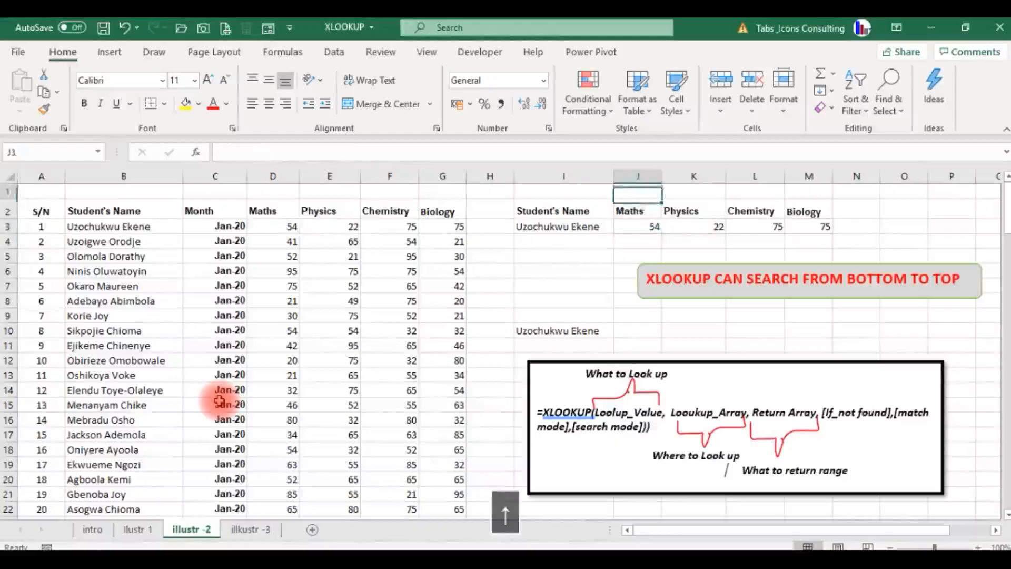
key("ctrl+shift+Right")
key("ctrl+shift+Down")
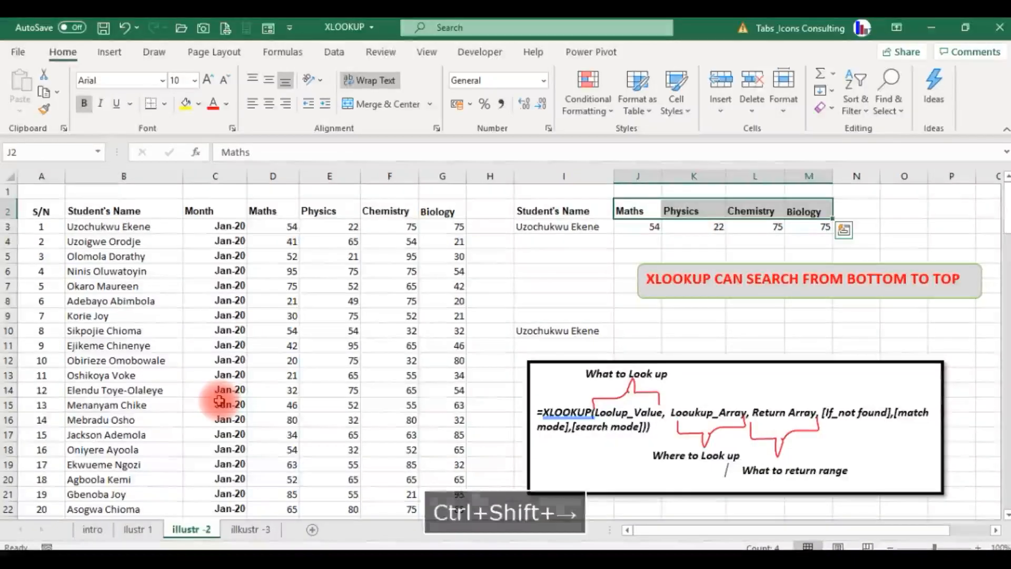
key("ctrl+c")
key("Down")
key("Down")
key("Down")
key("Down")
key("Down")
key("Down")
key("Down")
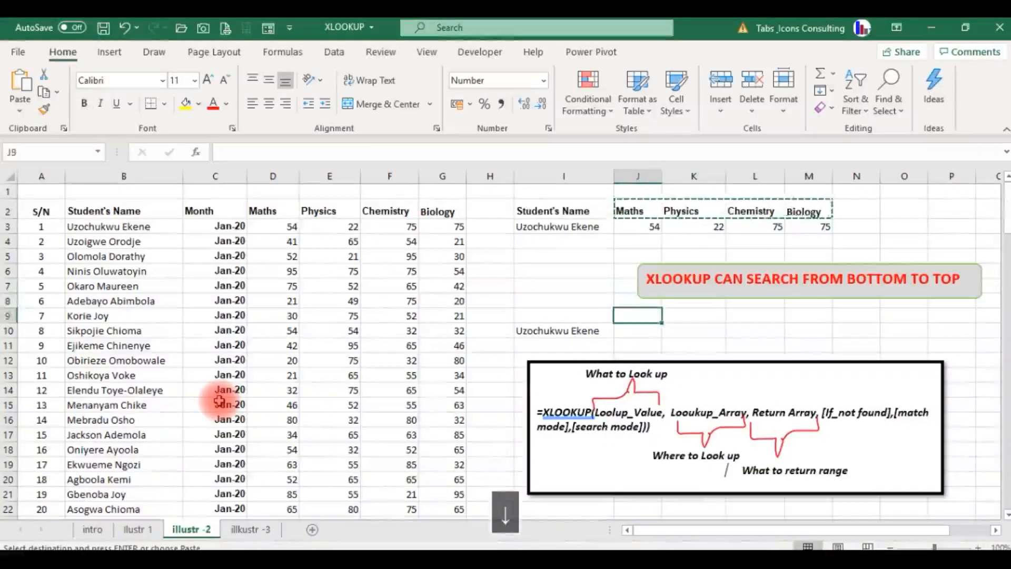
key("Return")
key("Down")
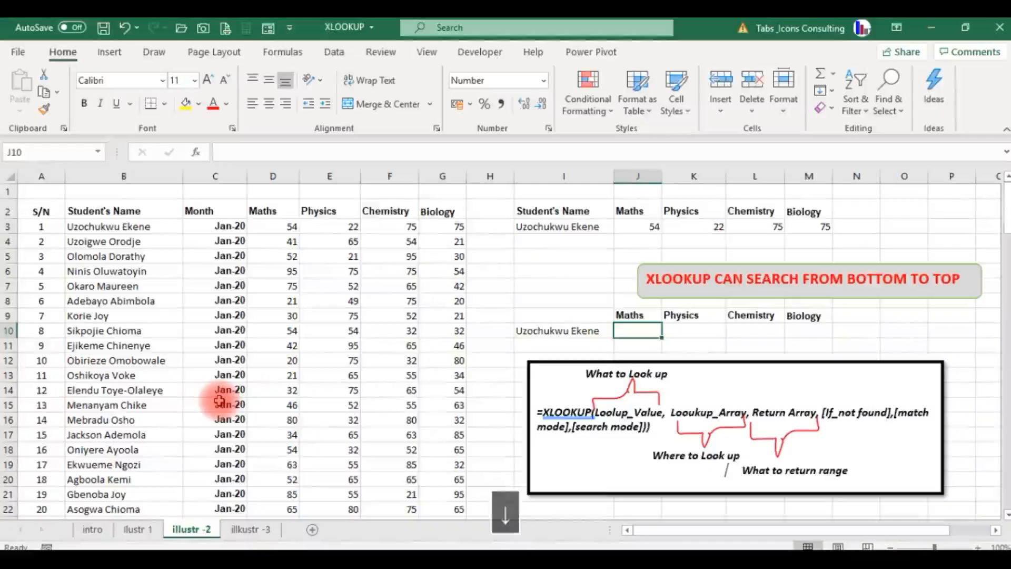
Start an XLOOKUP formula in J10 with I10 as the lookup value and B3:B42 as the lookup array.
type("=xloo")
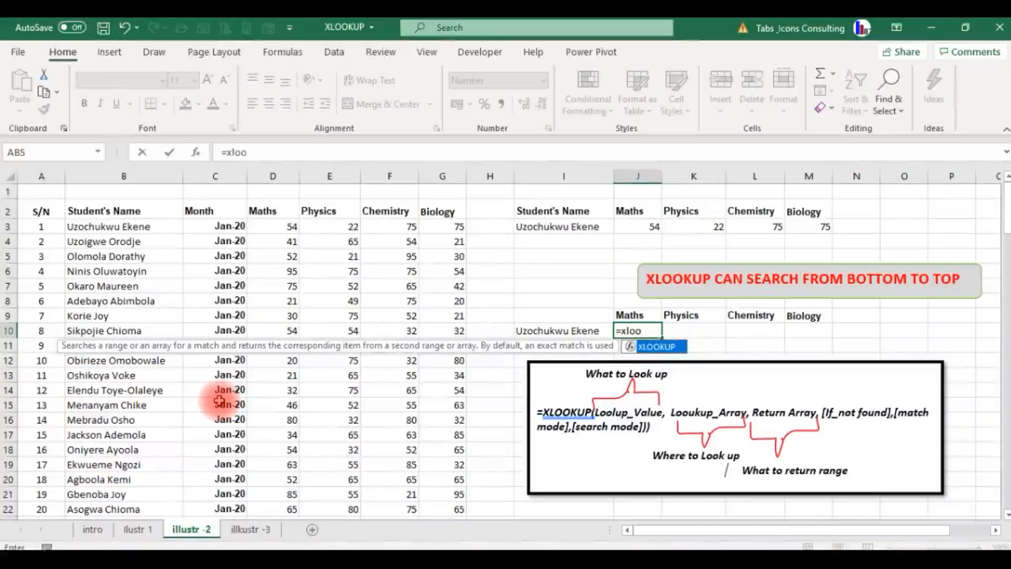
key("Tab")
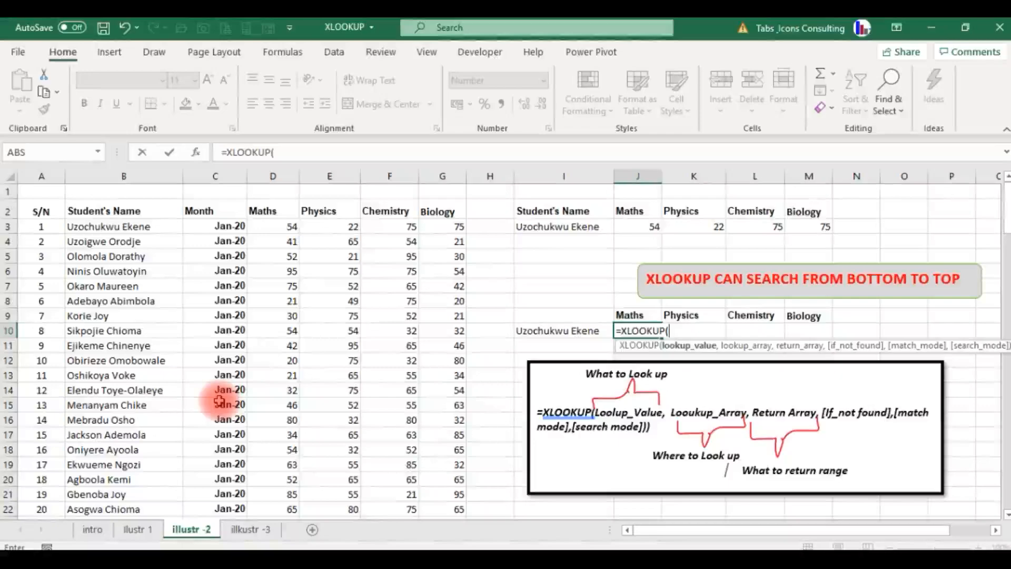
key("Left")
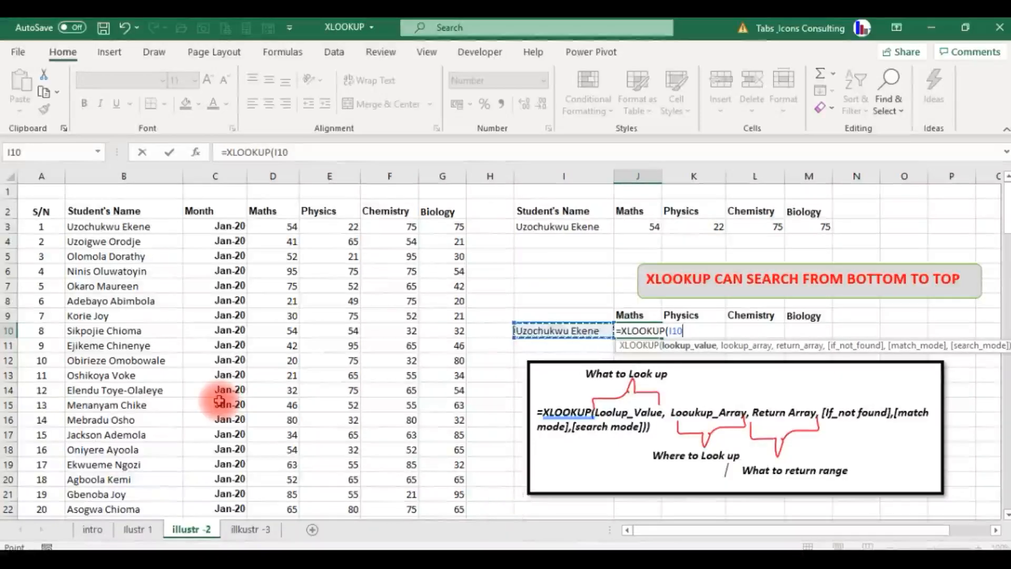
type(",")
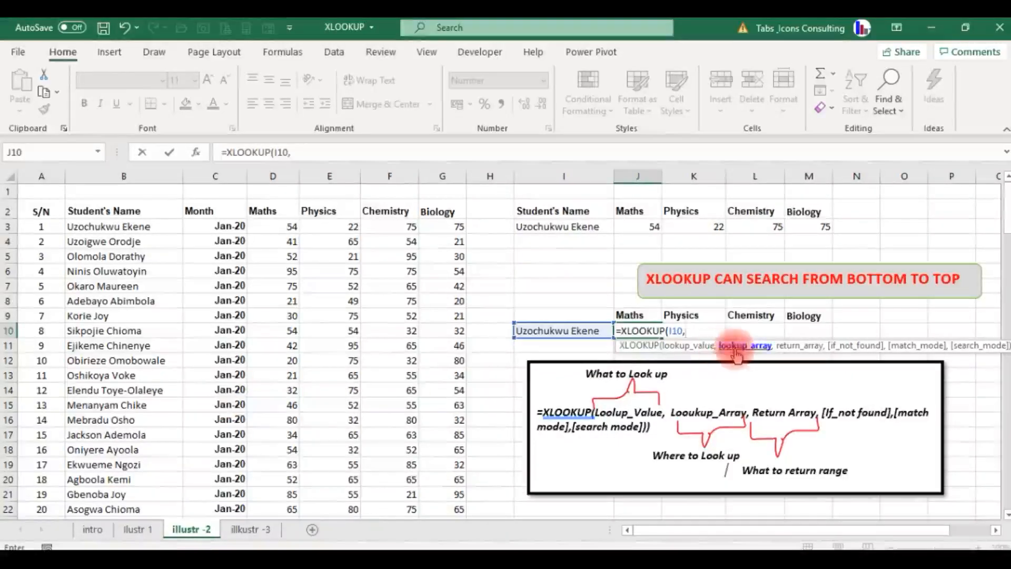
left_click(122, 224)
key("ctrl+shift+Down")
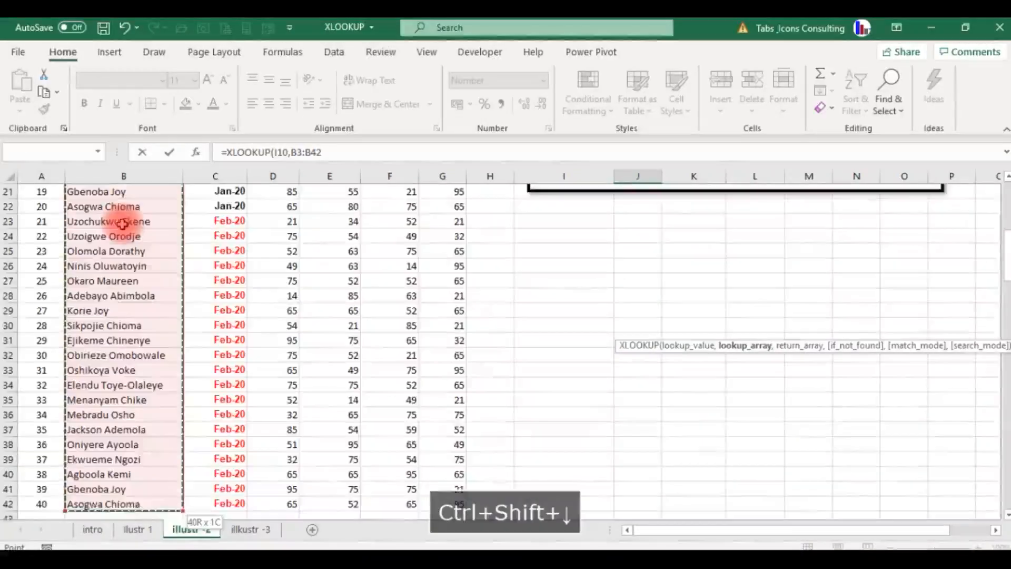
type(",")
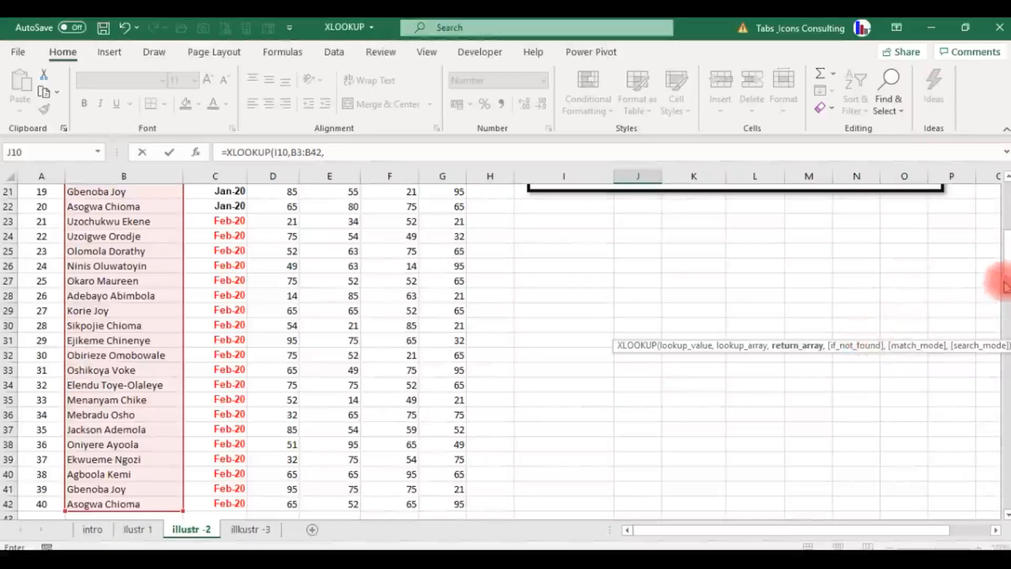
Add D3:G42 as the return array of the XLOOKUP formula and continue to its if_not_found argument.
left_click_drag(1003, 275, 1000, 209)
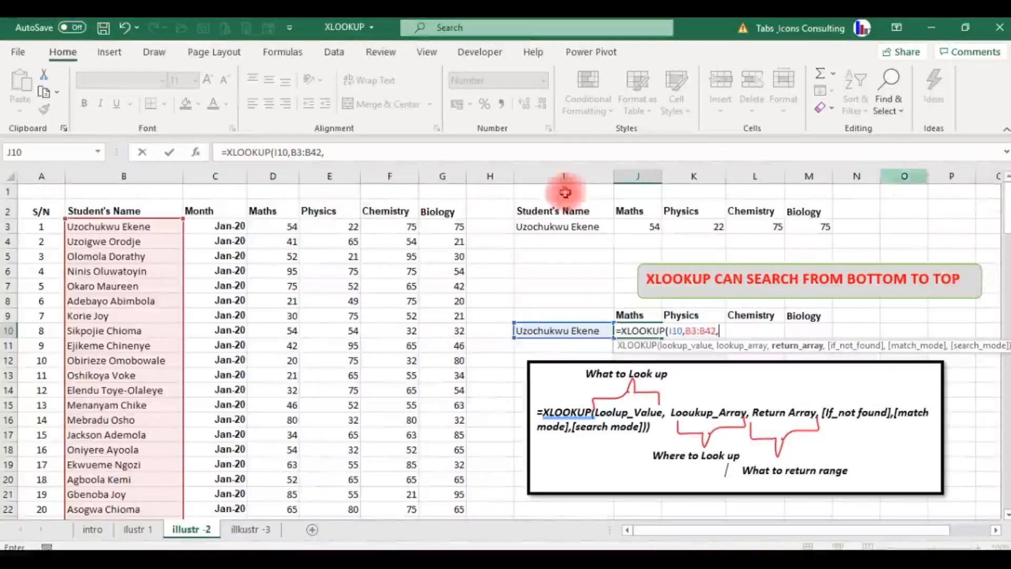
left_click(271, 224)
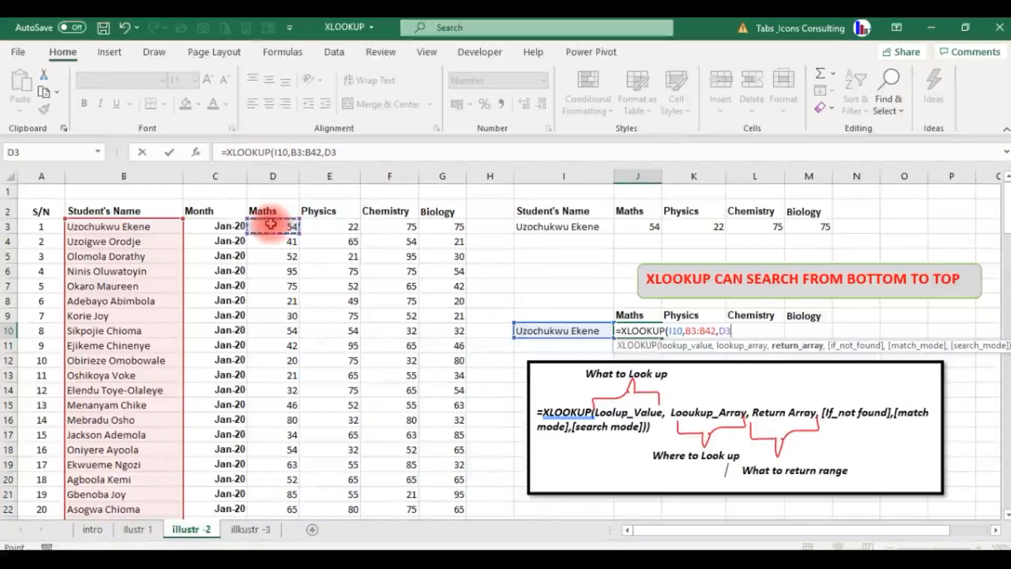
key("ctrl+shift+Right")
key("ctrl+shift+Down")
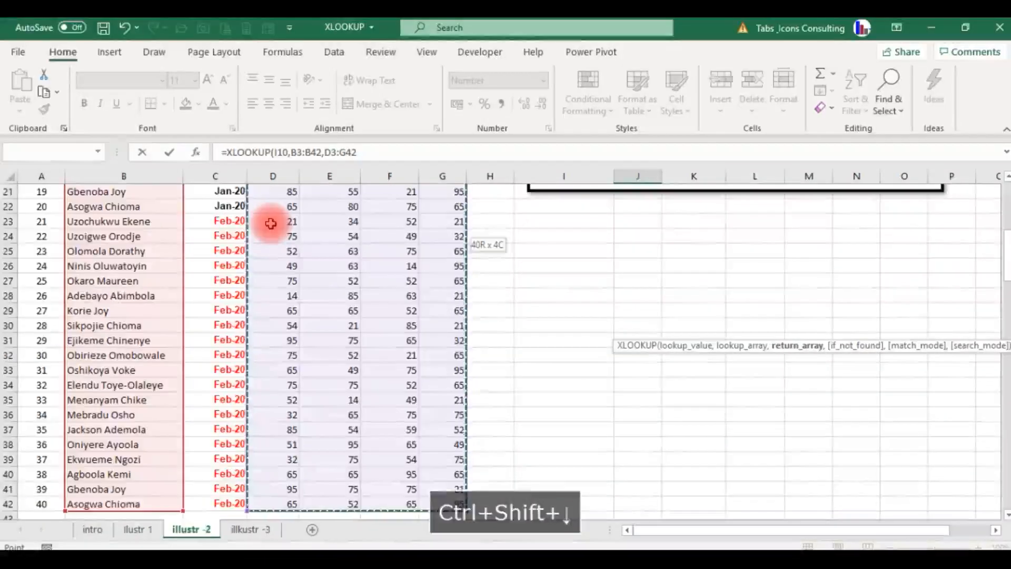
type(",")
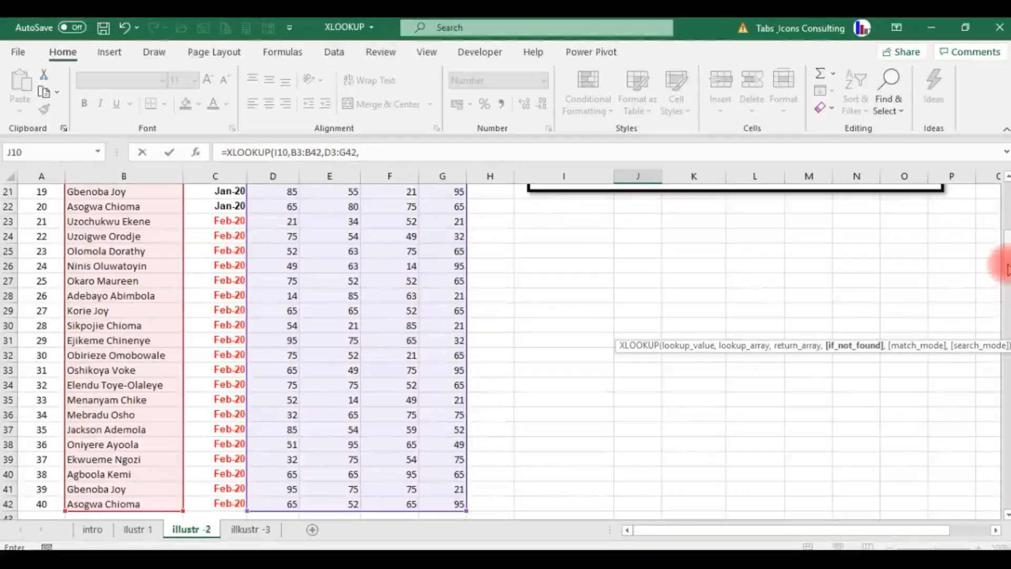
left_click_drag(1007, 269, 1007, 189)
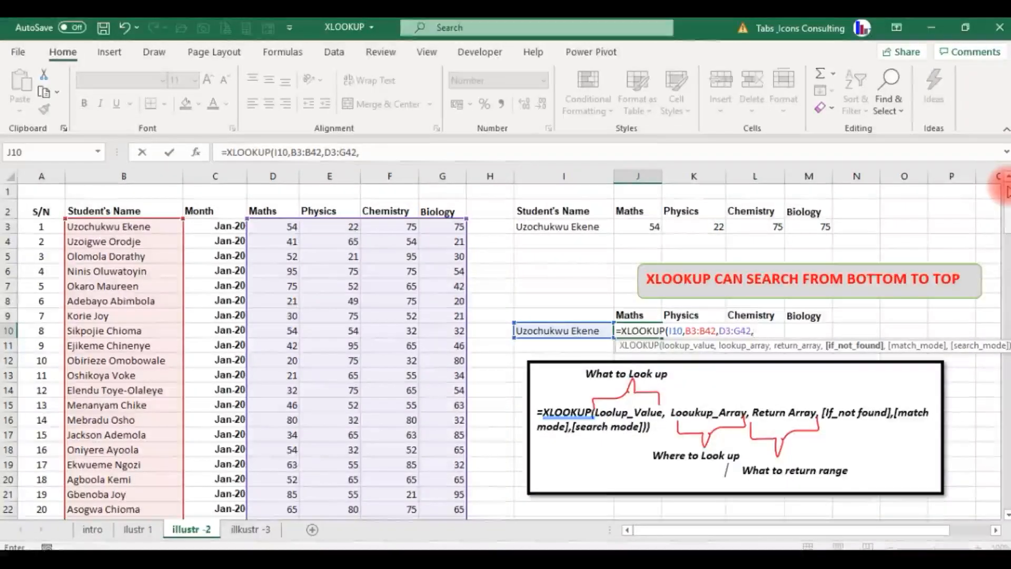
Complete the J10 XLOOKUP formula with " " as the if_not_found value, exact match (0) and a last-to-first search (-1).
type("\" \"")
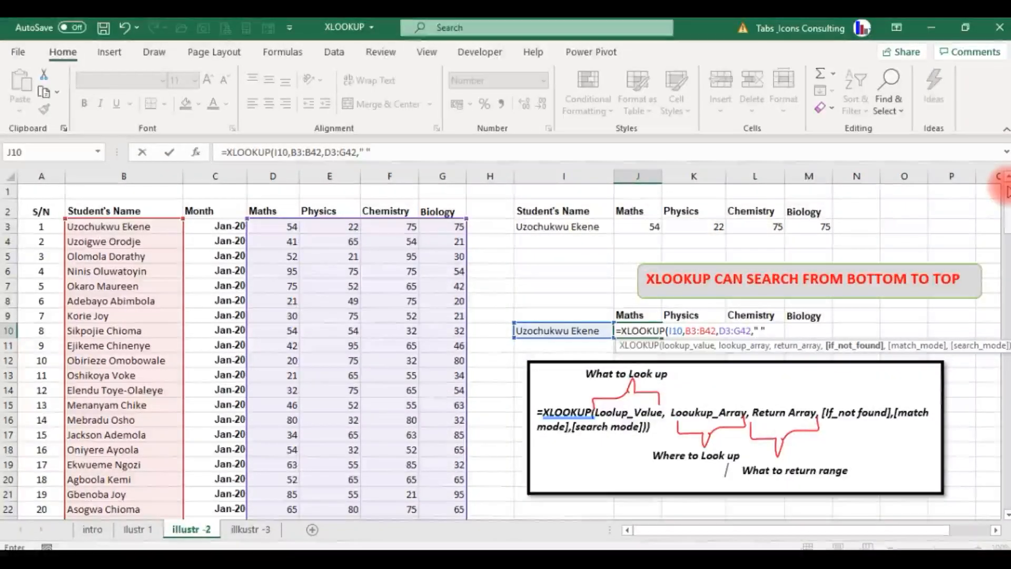
type(",")
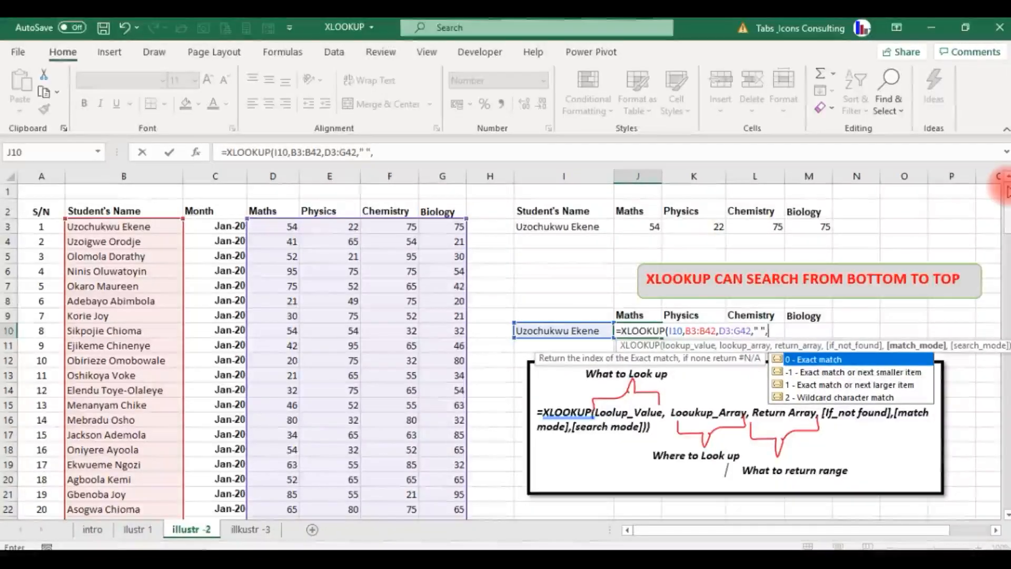
key("Tab")
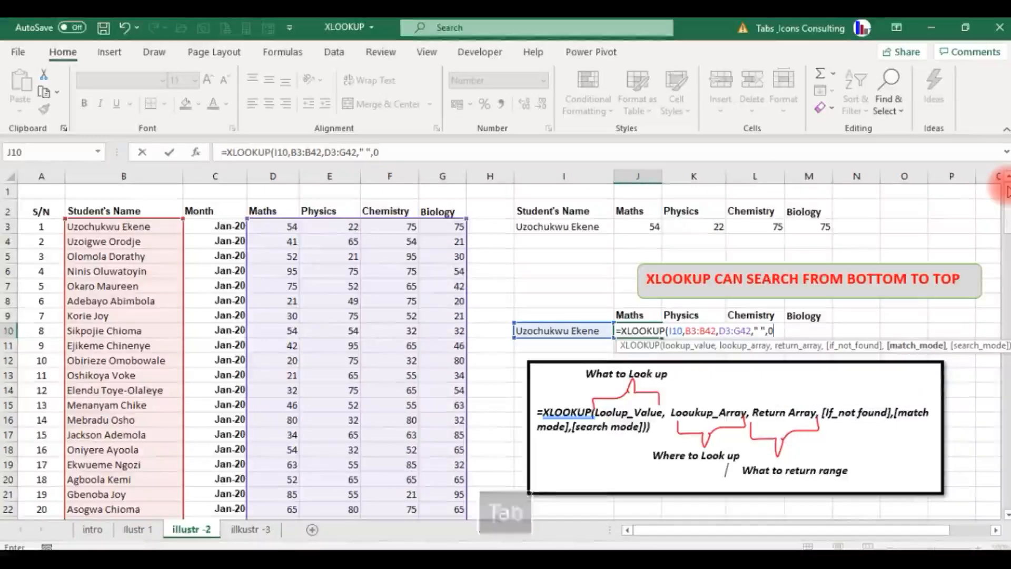
type(",")
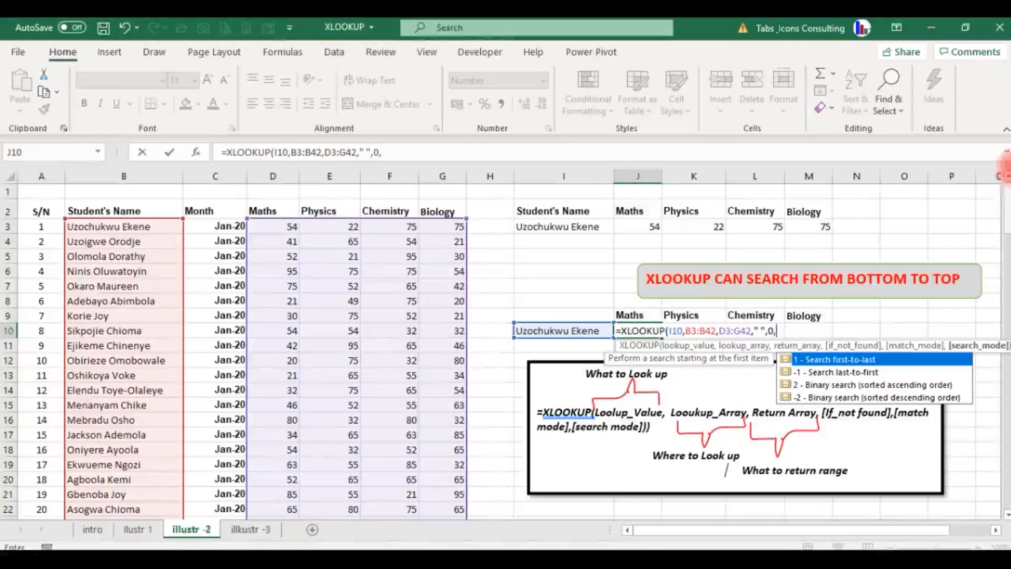
left_click(802, 374)
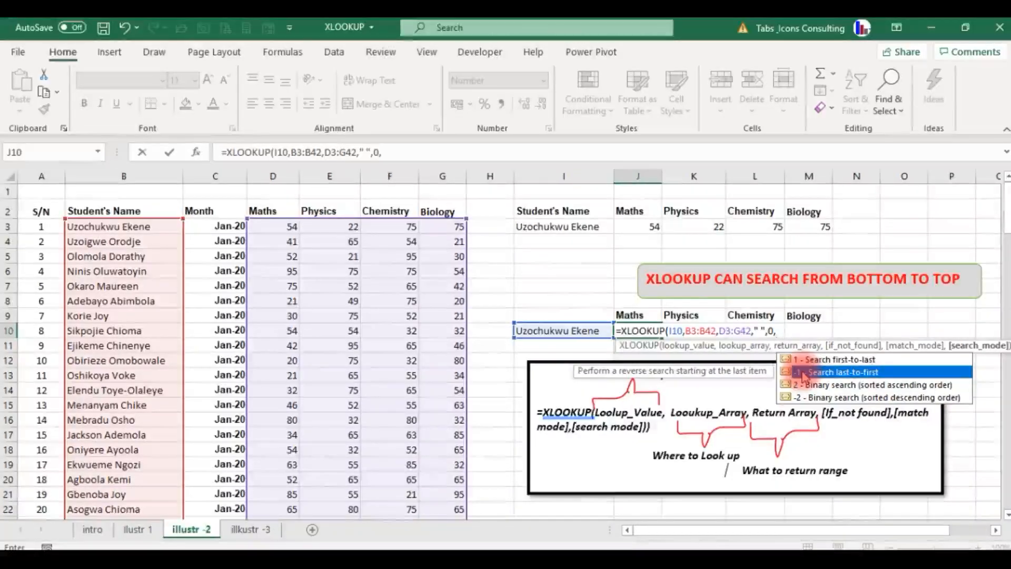
key("Tab")
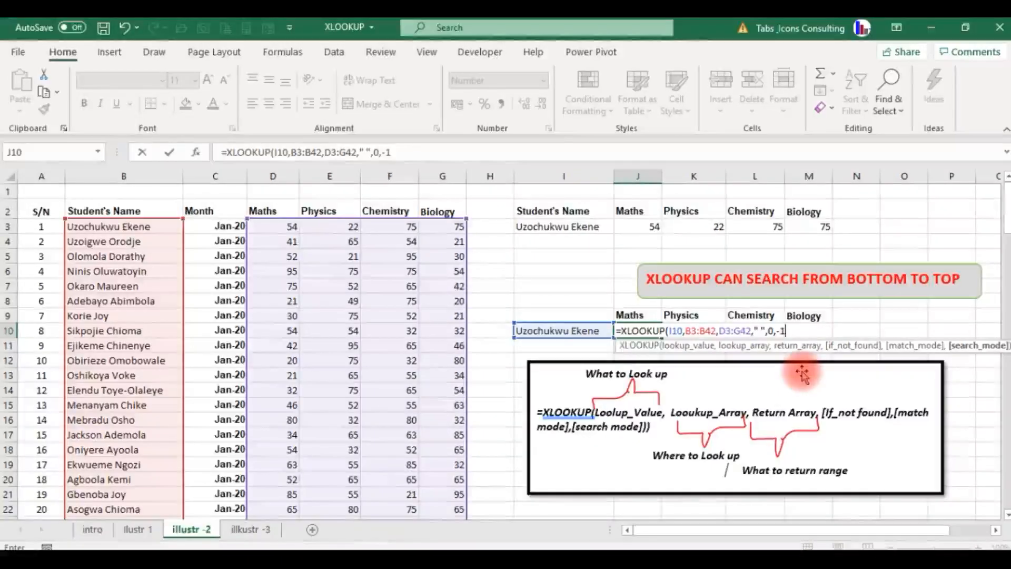
type(")")
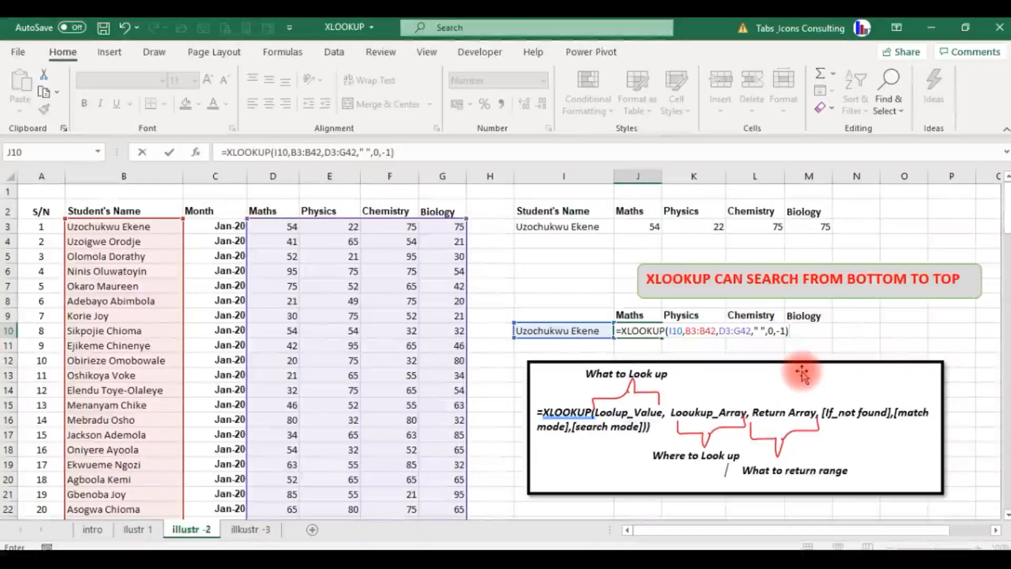
key("Return")
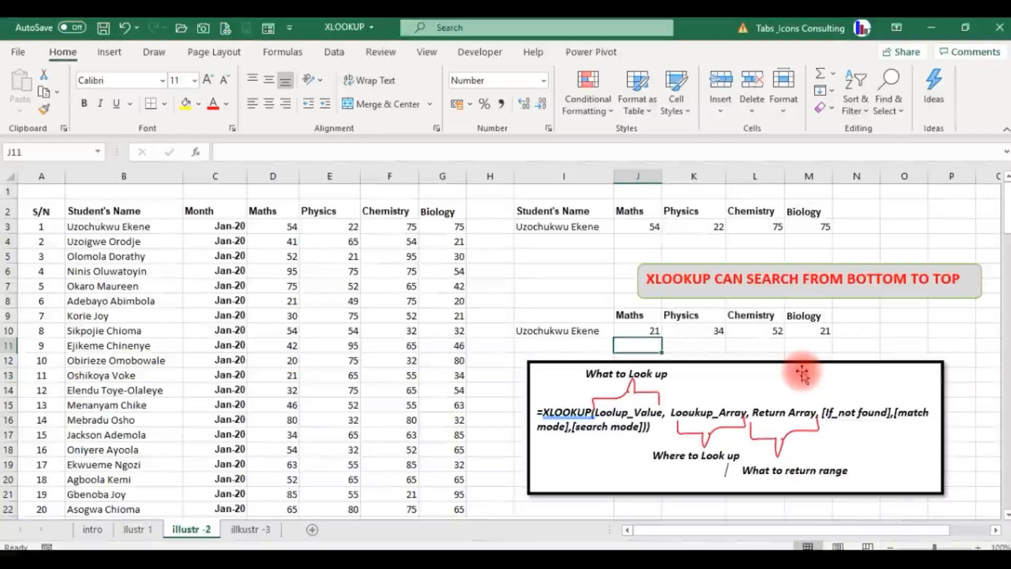
Check the scores returned in J10:M10 against the same student's Feb-20 record in row 23 of the source table.
key("Up")
key("Left")
key("Right")
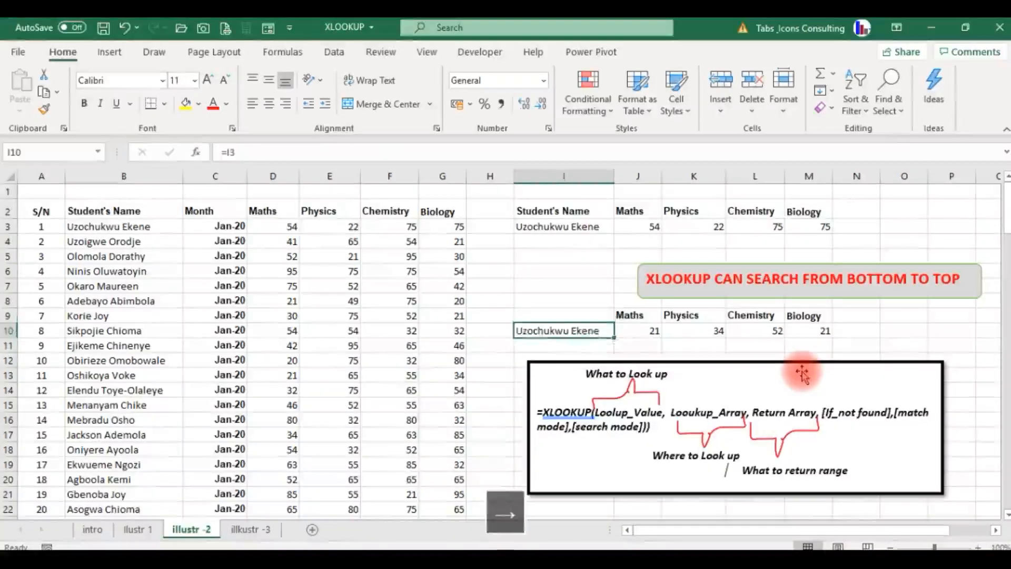
key("Right")
key("Right")
key("Left")
key("Left")
key("Left")
key("Left")
key("Left")
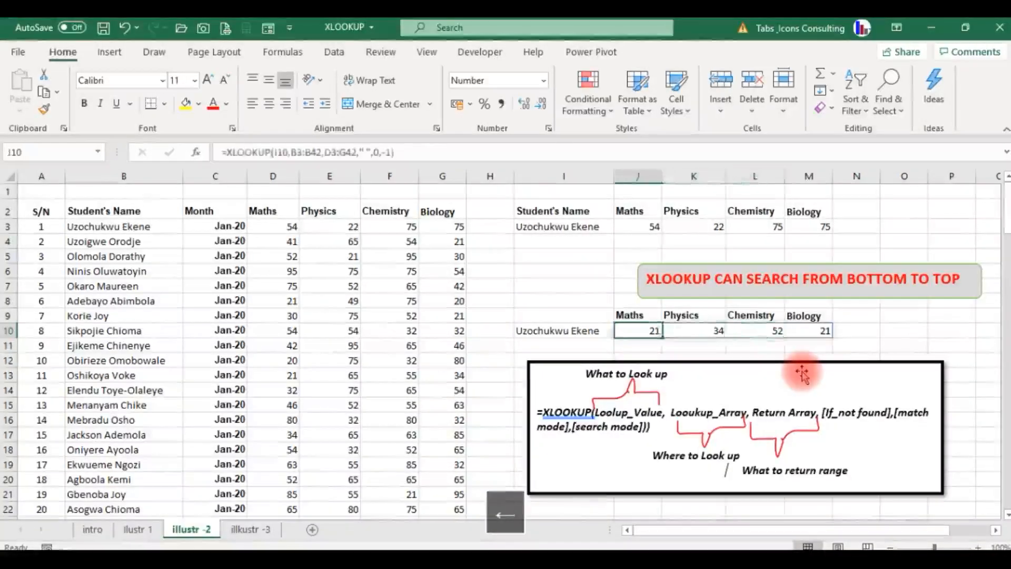
key("Down")
key("Down")
key("Down")
key("Down")
key("Down")
key("Down")
key("Down")
key("Down")
key("Down")
key("Down")
key("Down")
key("Down")
key("Down")
key("Down")
key("Down")
key("Down")
key("Down")
key("Down")
key("Down")
key("Down")
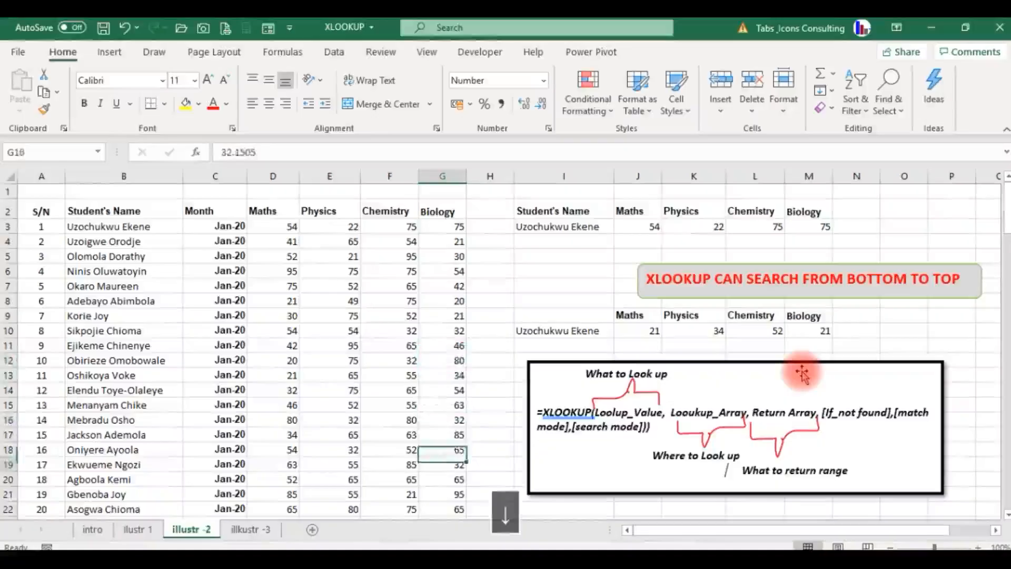
key("Left")
key("Up")
key("Up")
key("Up")
key("Up")
key("Up")
key("Up")
key("Up")
key("Up")
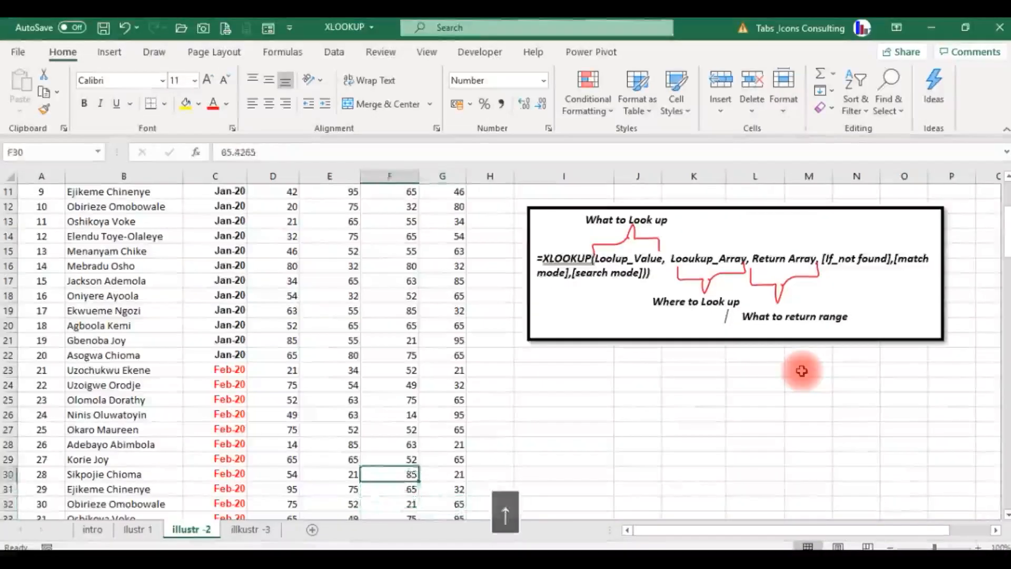
key("Up")
key("Left")
key("Right")
key("Right")
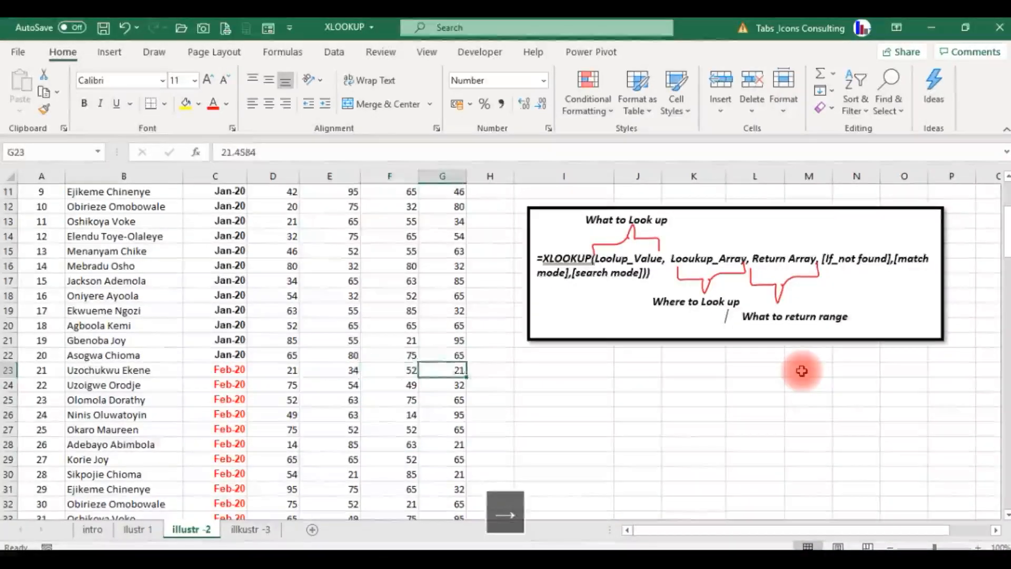
Return to the lookup area and compare the bottom-to-top results in row 10 with the top-to-bottom results in row 3.
key("Up")
key("Up")
key("Up")
key("Up")
key("Up")
key("Up")
key("Up")
key("Up")
key("Up")
key("Up")
key("Up")
key("Up")
key("Up")
key("Up")
key("Up")
key("Up")
key("Up")
key("Up")
key("Up")
key("Up")
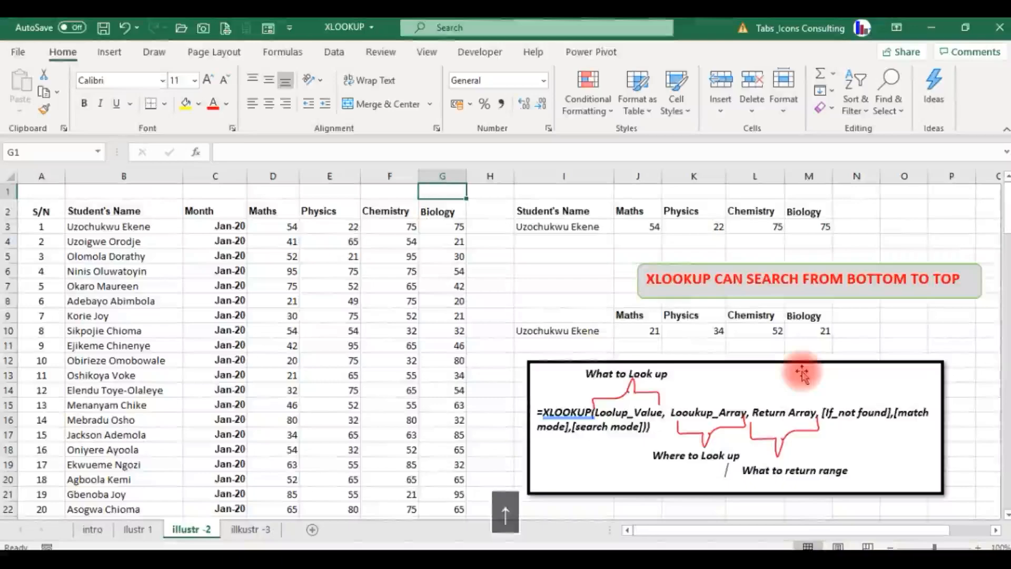
key("Right")
key("Right")
key("Down")
key("Down")
key("Down")
key("Down")
key("Down")
key("Down")
key("Down")
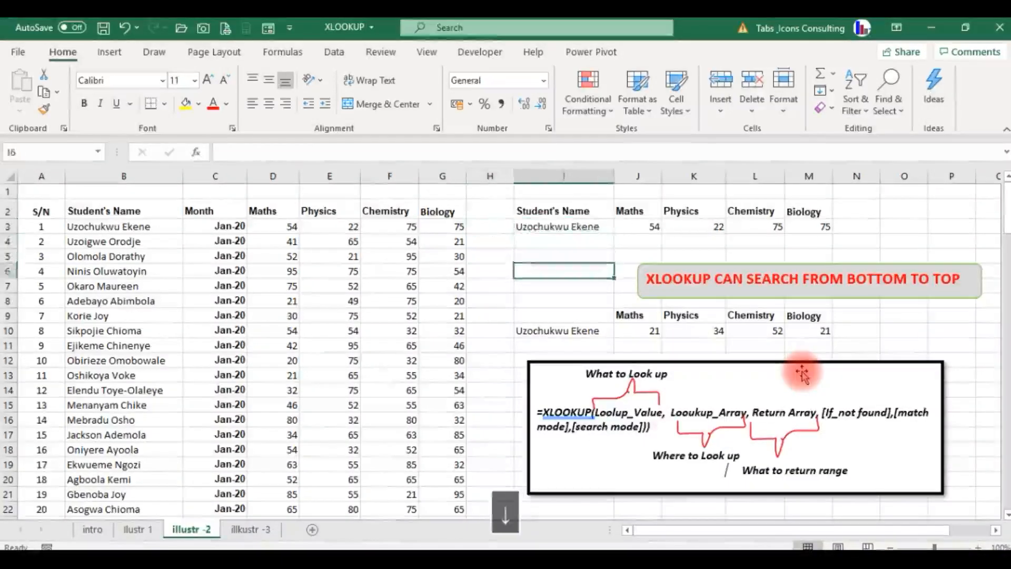
key("Right")
key("Left")
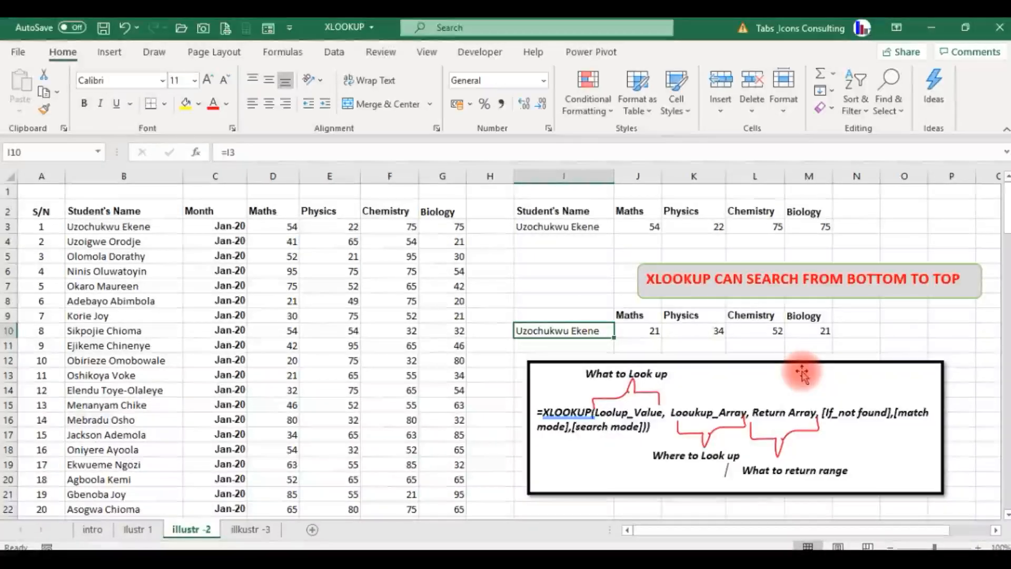
Change the student selected in I3 to the one with S/N 4 from the cell's name list.
key("Up")
key("Up")
key("Up")
key("Up")
key("Up")
key("Up")
key("Up")
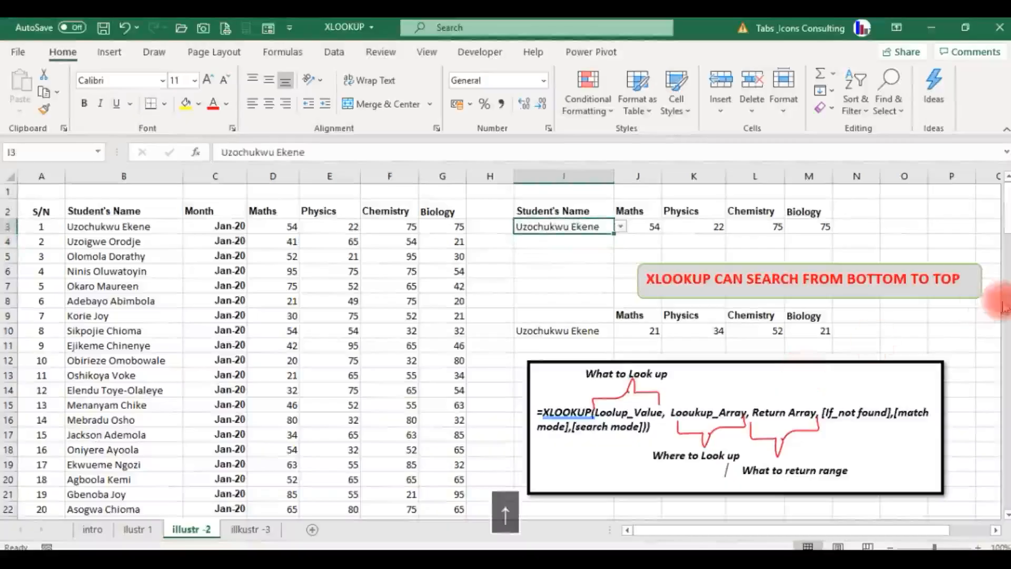
left_click(621, 226)
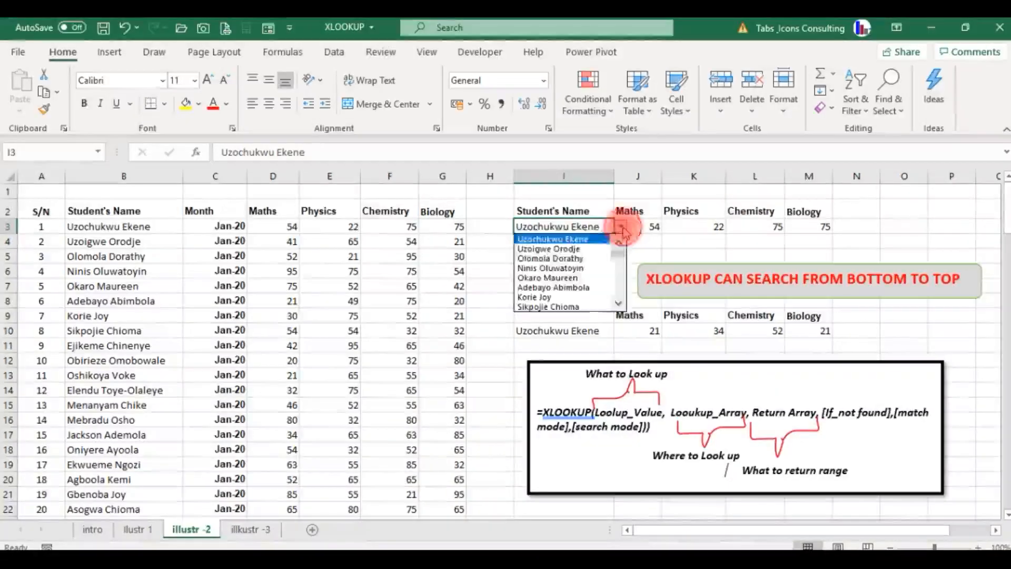
left_click(590, 269)
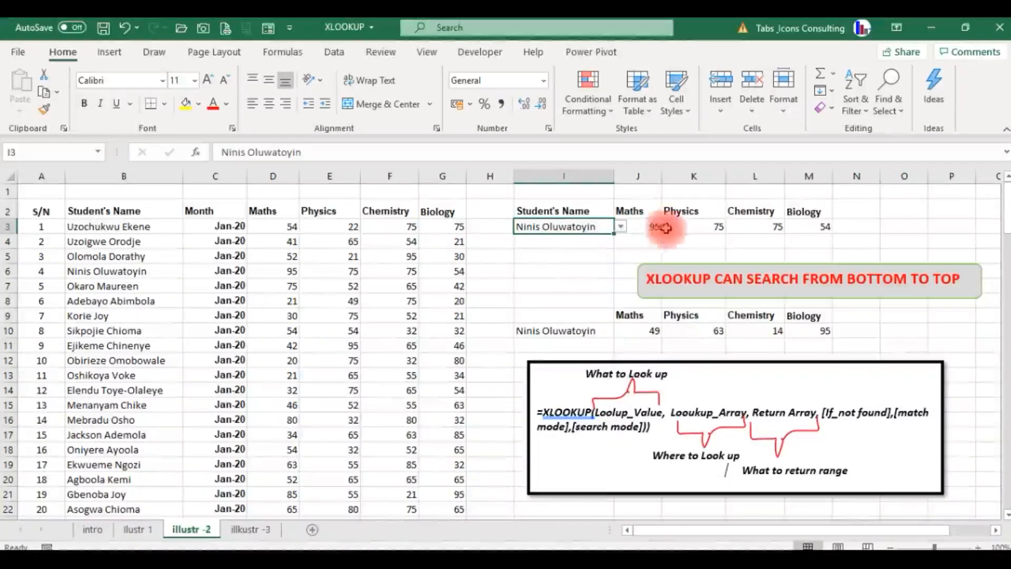
Inspect the XLOOKUP formulas in J3 and J10, and glance at the illkustr -3 sheet before returning to illustr -2.
left_click(649, 226)
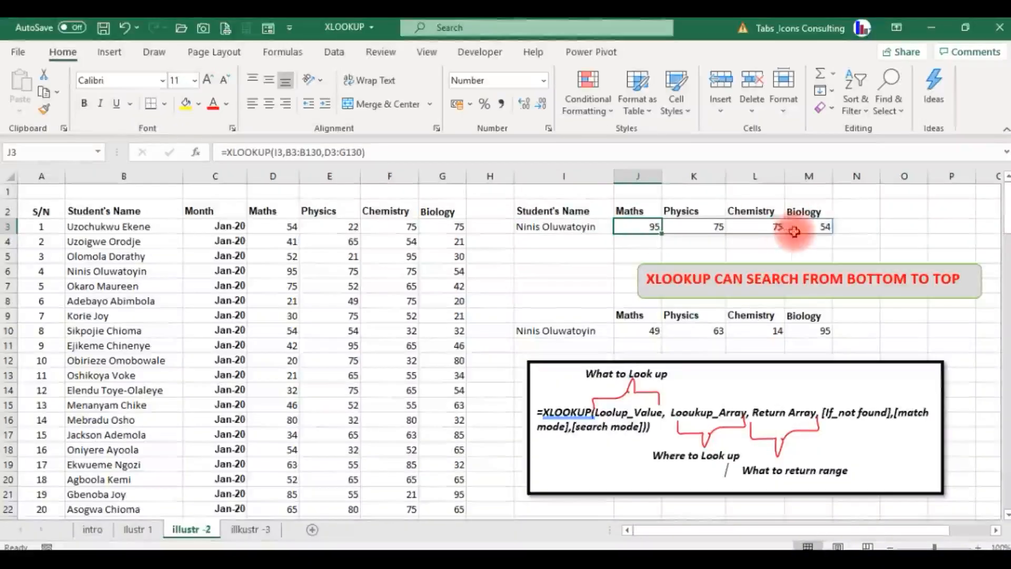
left_click(649, 332)
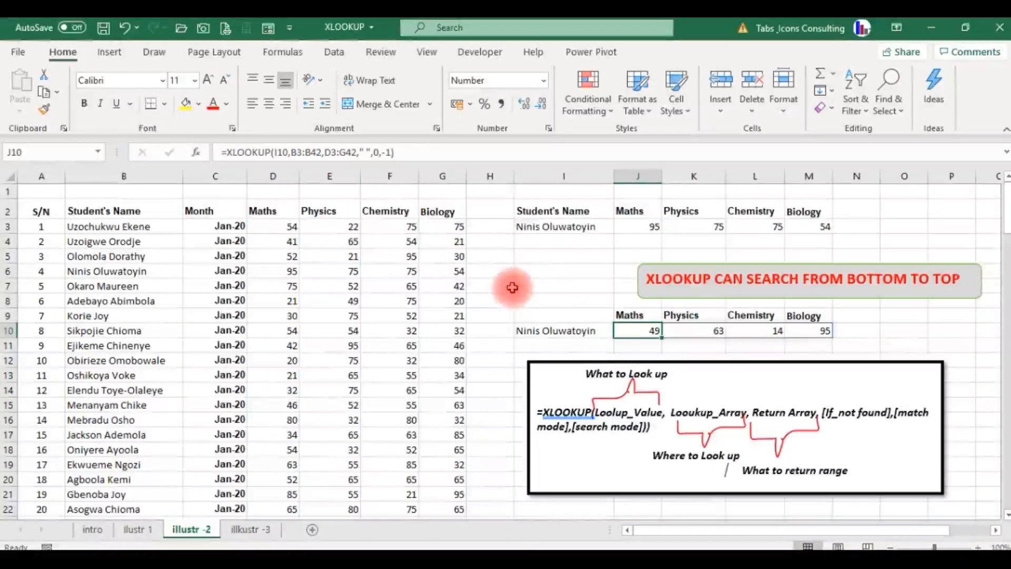
left_click(251, 530)
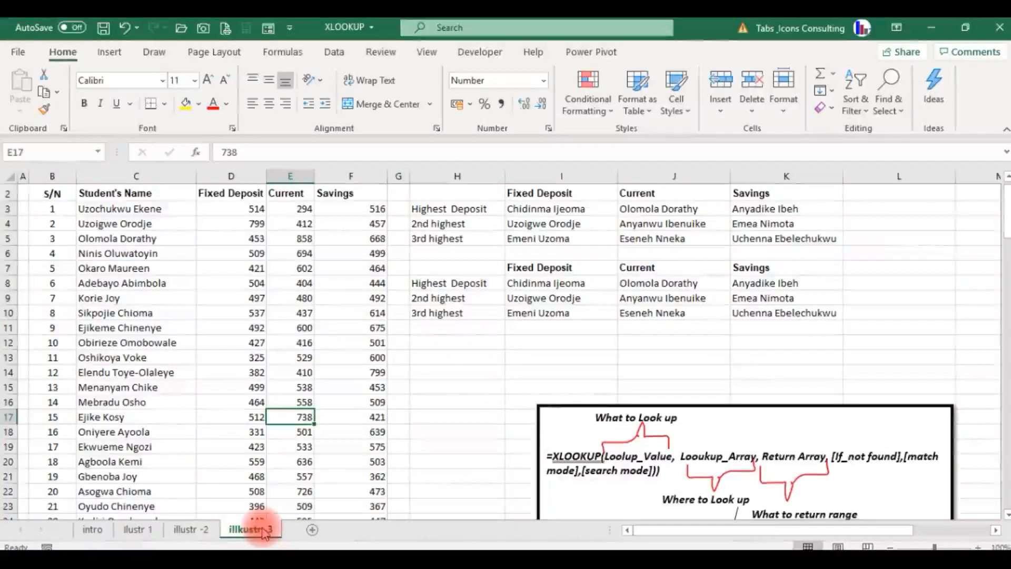
left_click(192, 530)
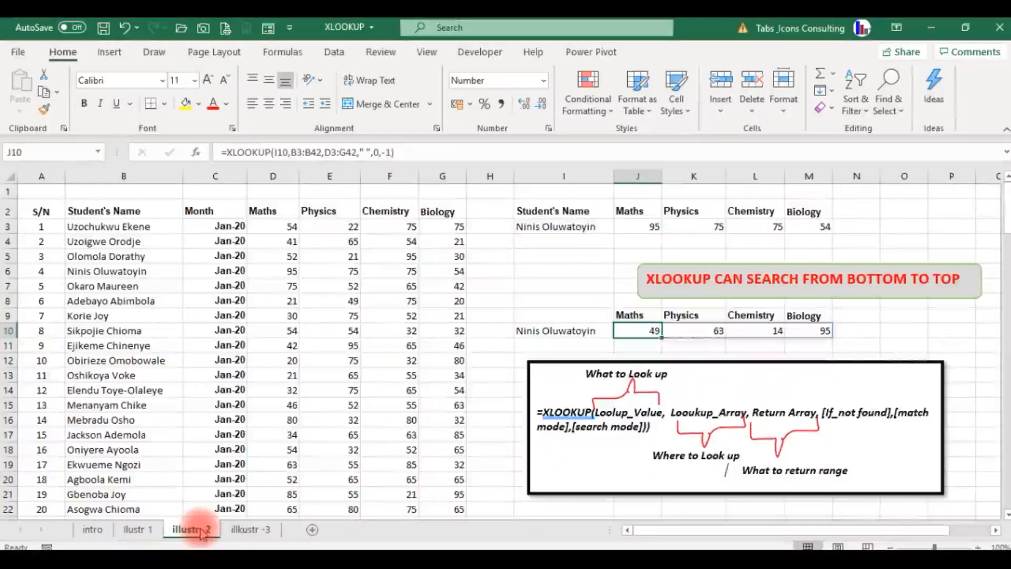